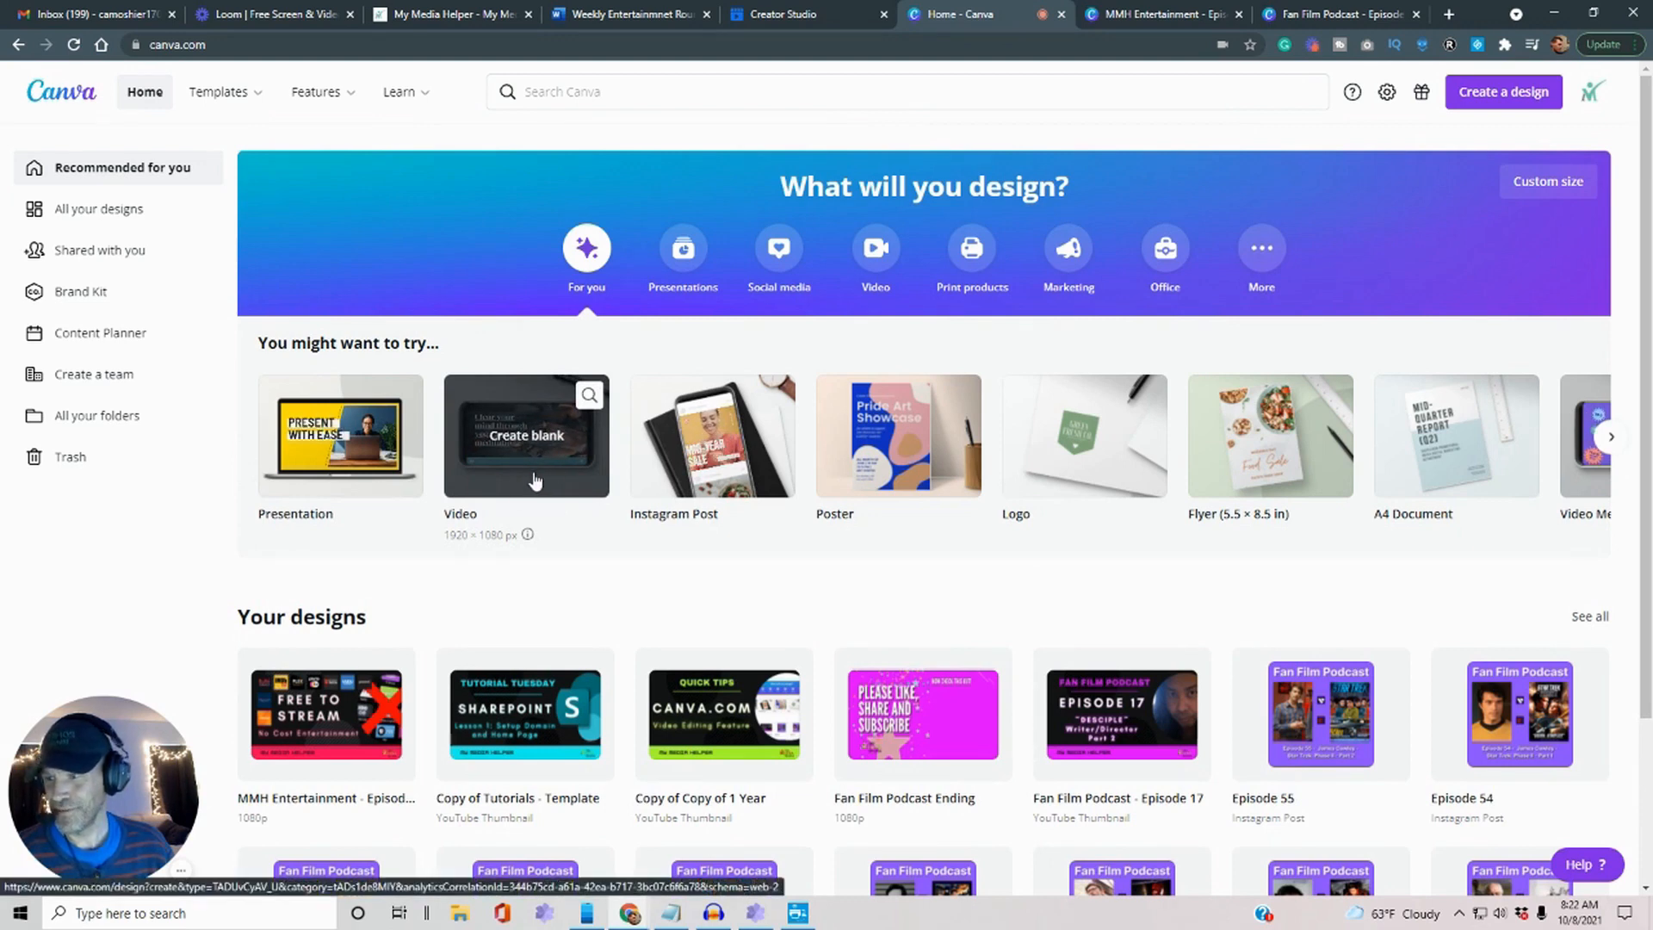
click(484, 471)
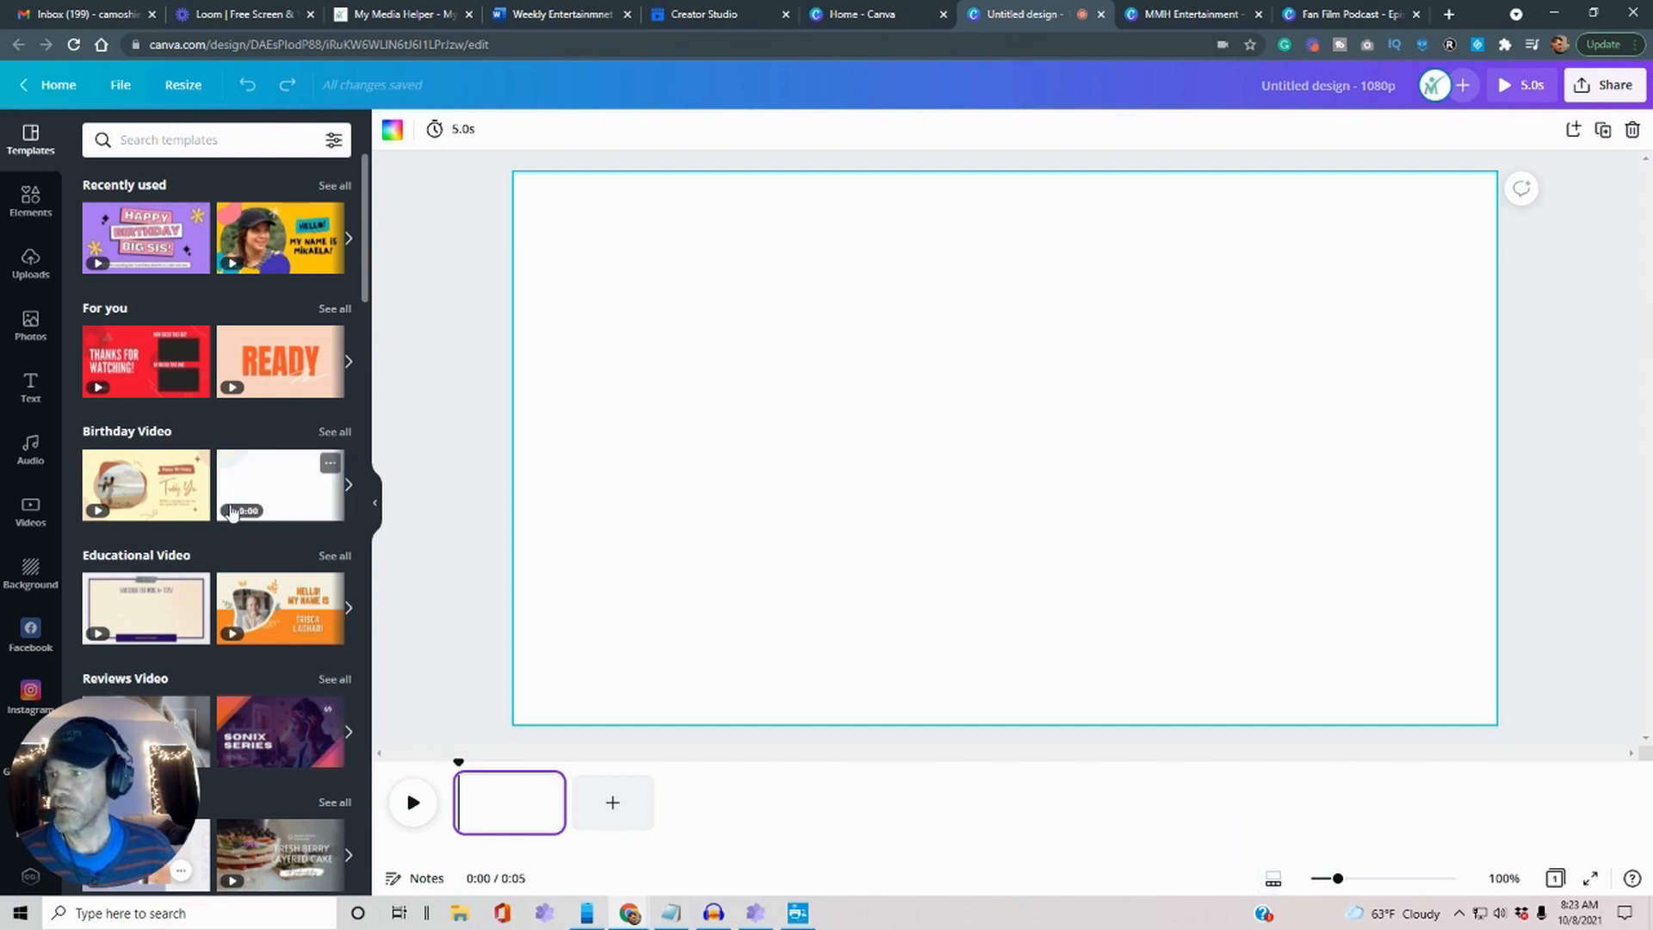
drag(116, 259, 942, 698)
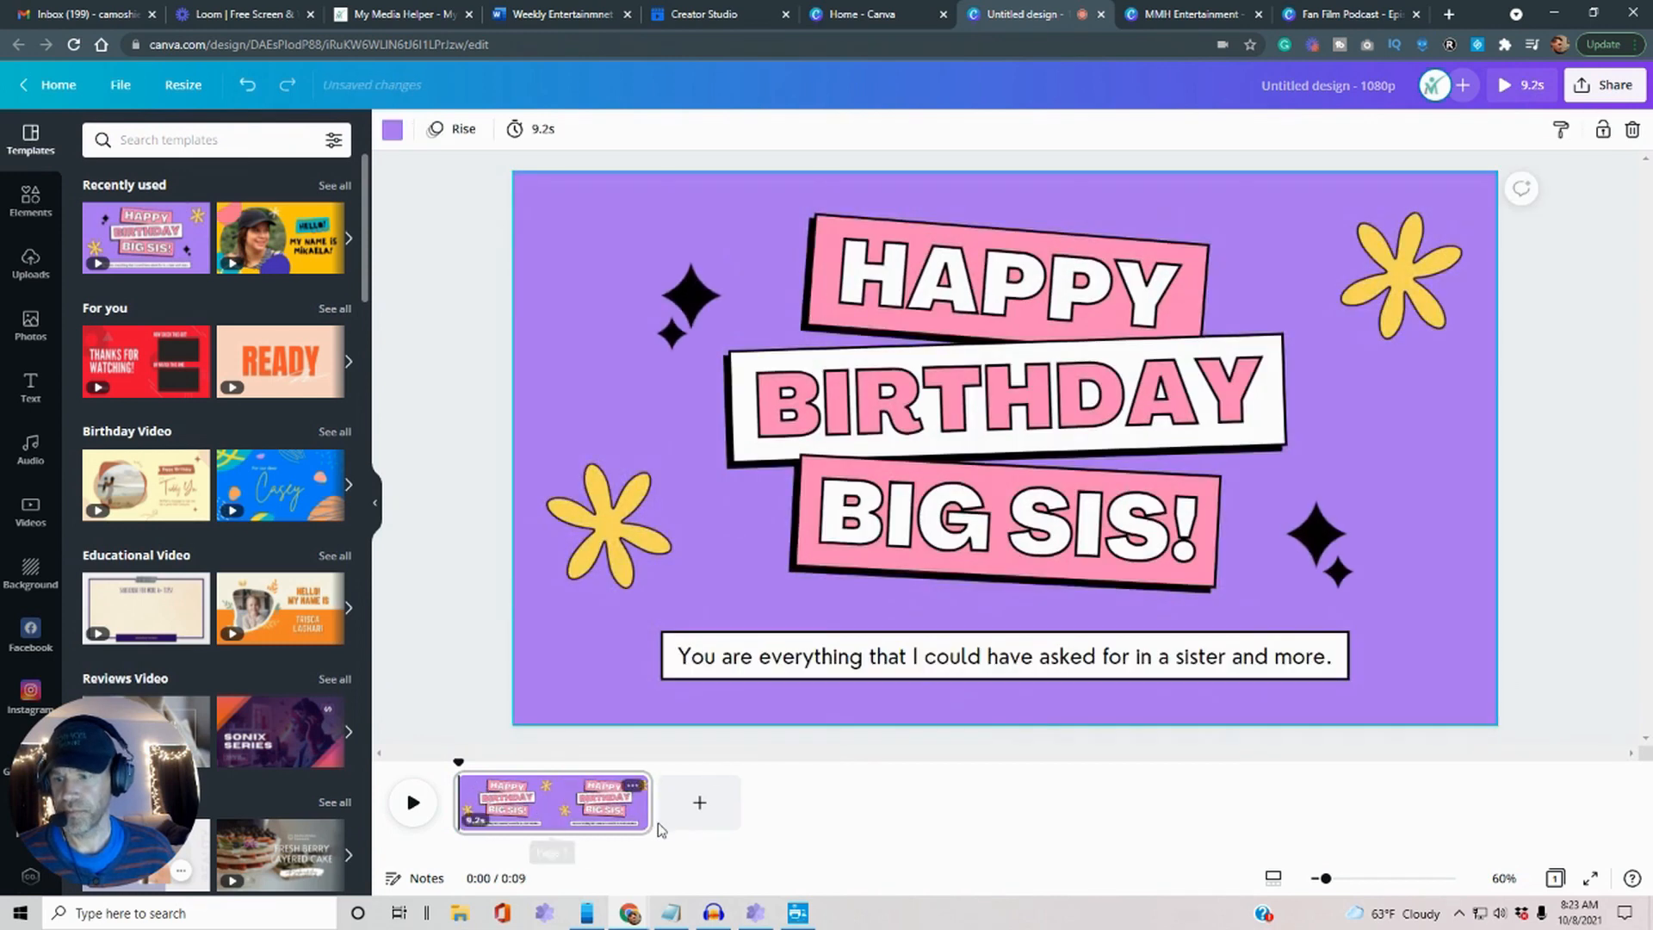
click(710, 824)
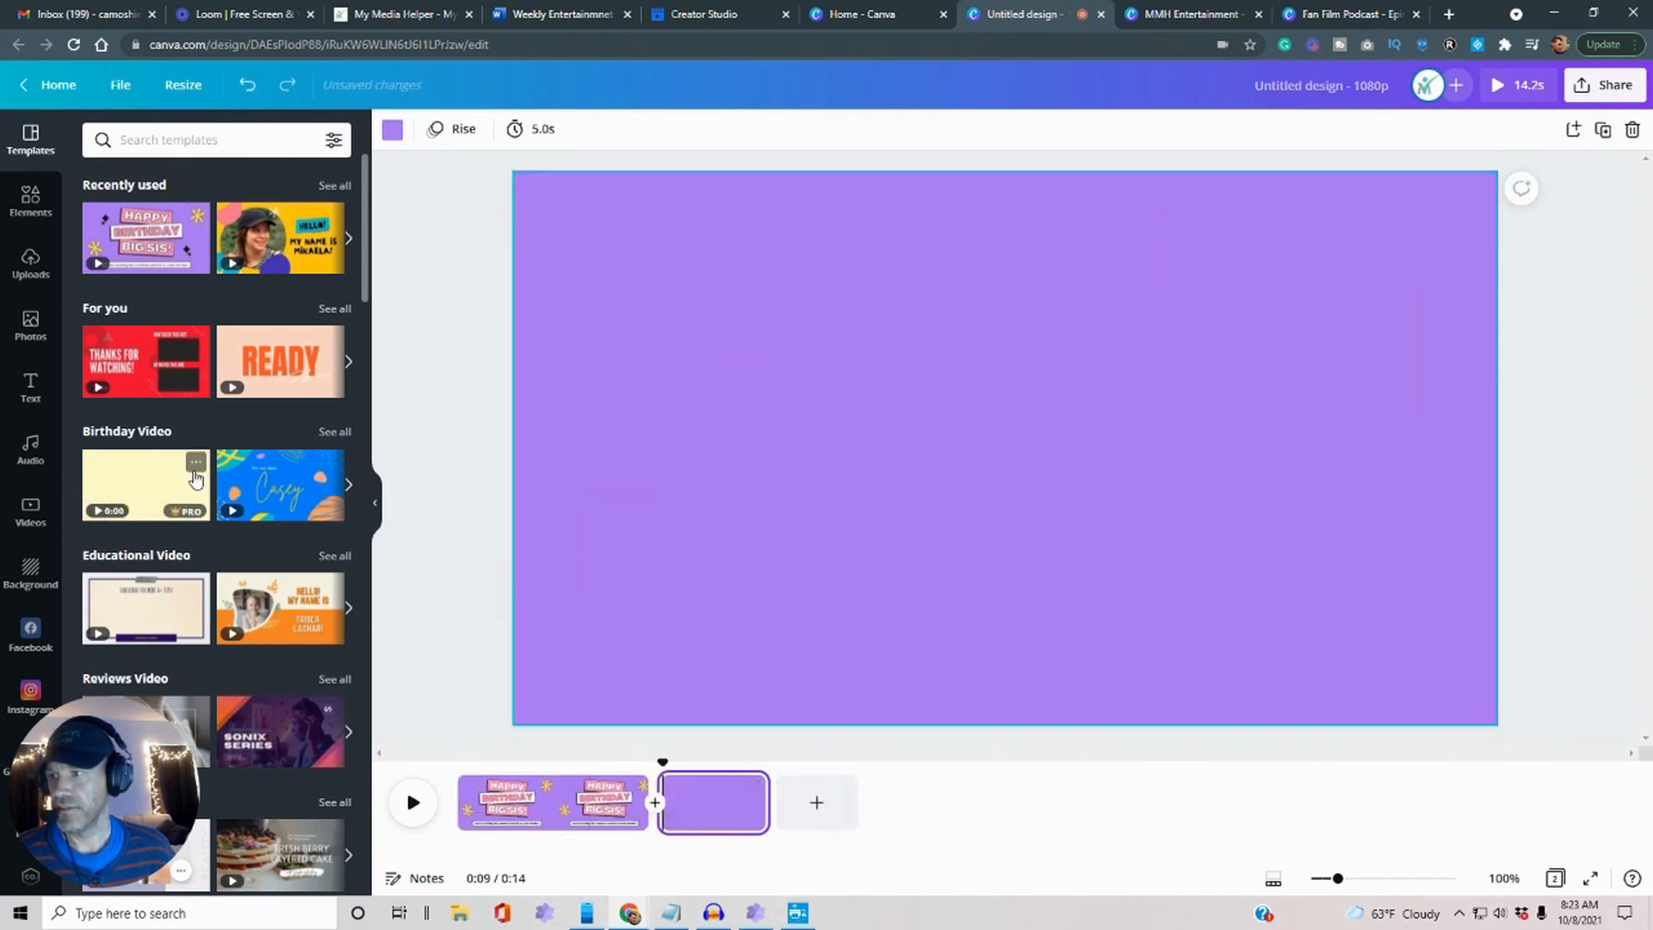
drag(132, 478, 667, 796)
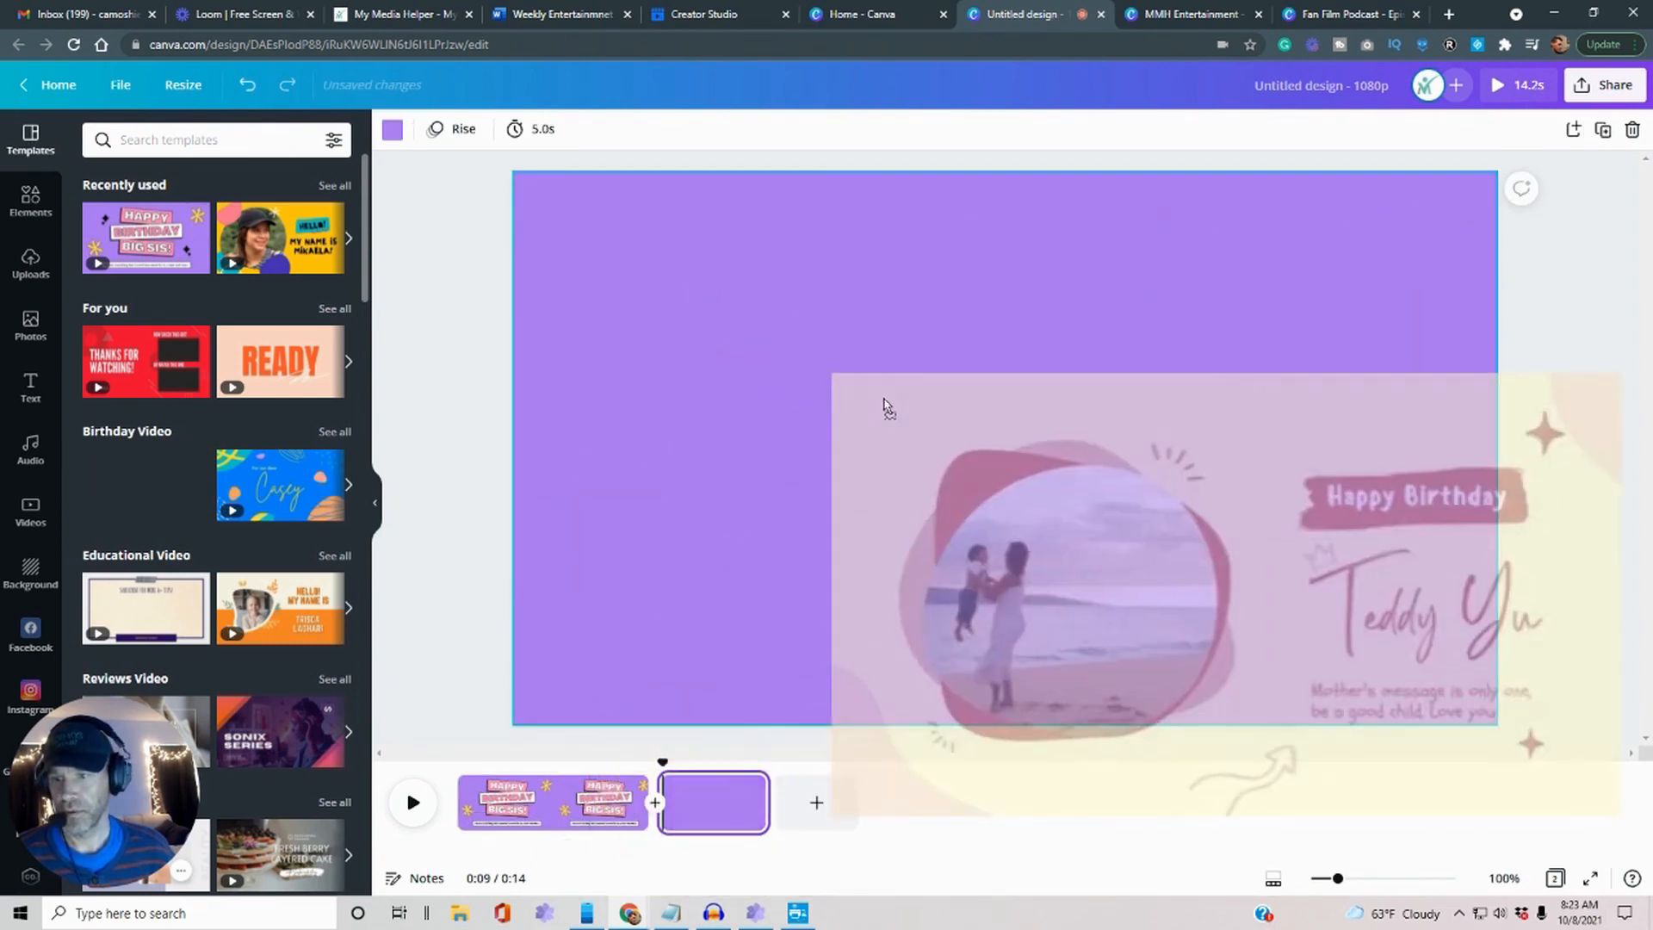
click(893, 802)
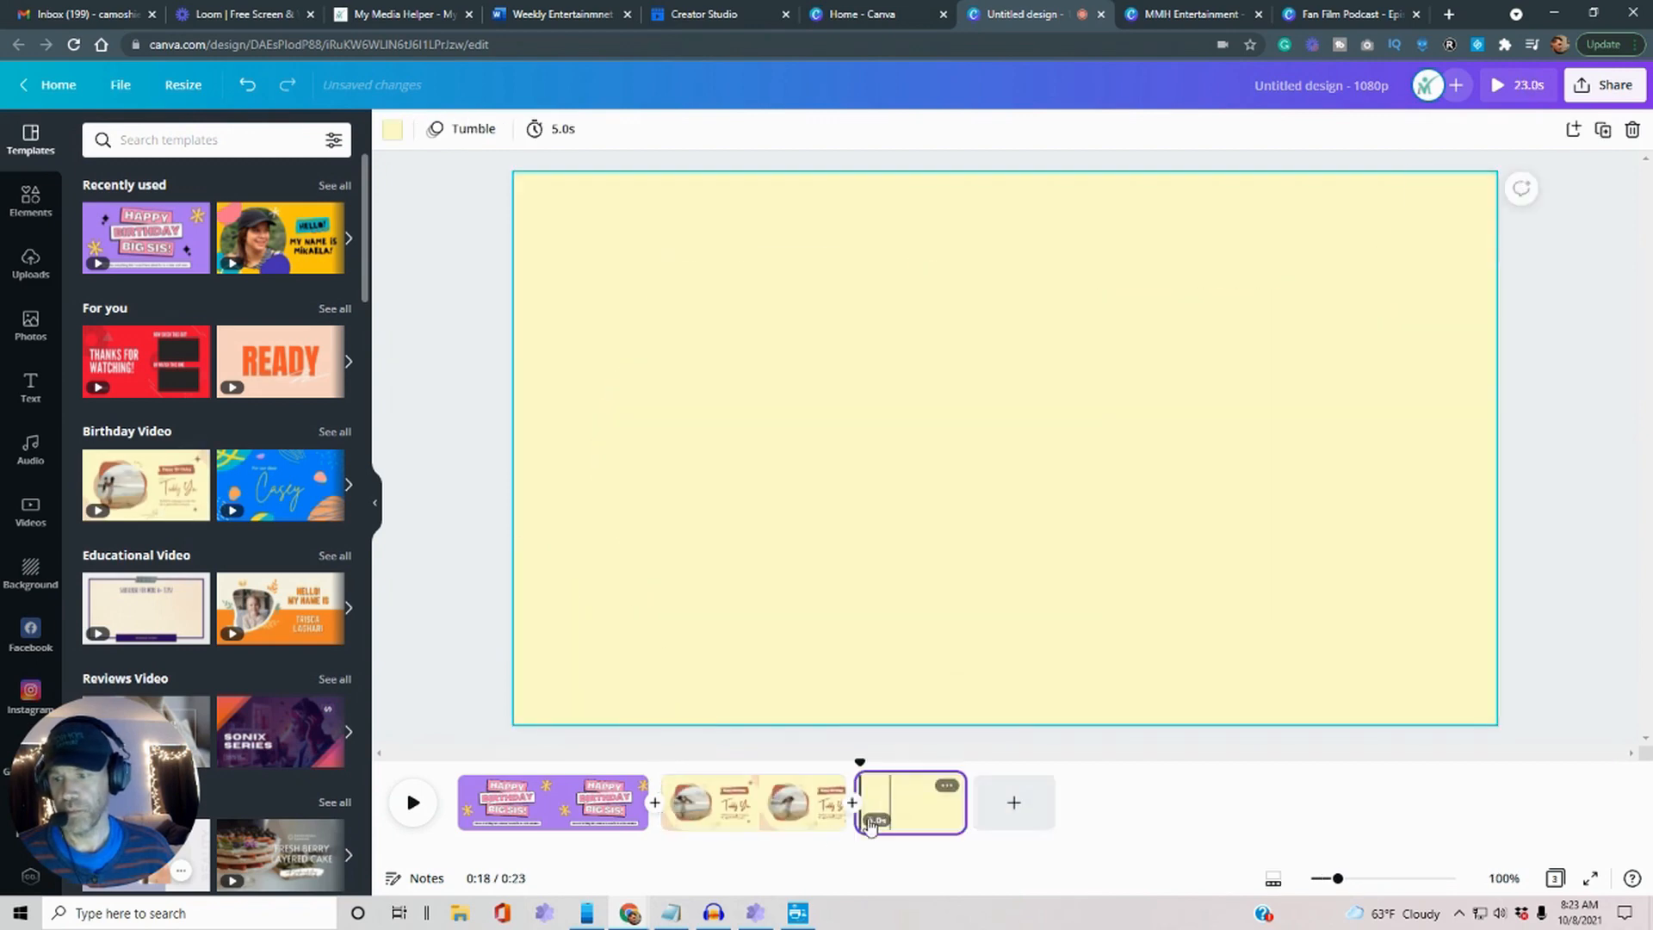
drag(138, 482, 895, 383)
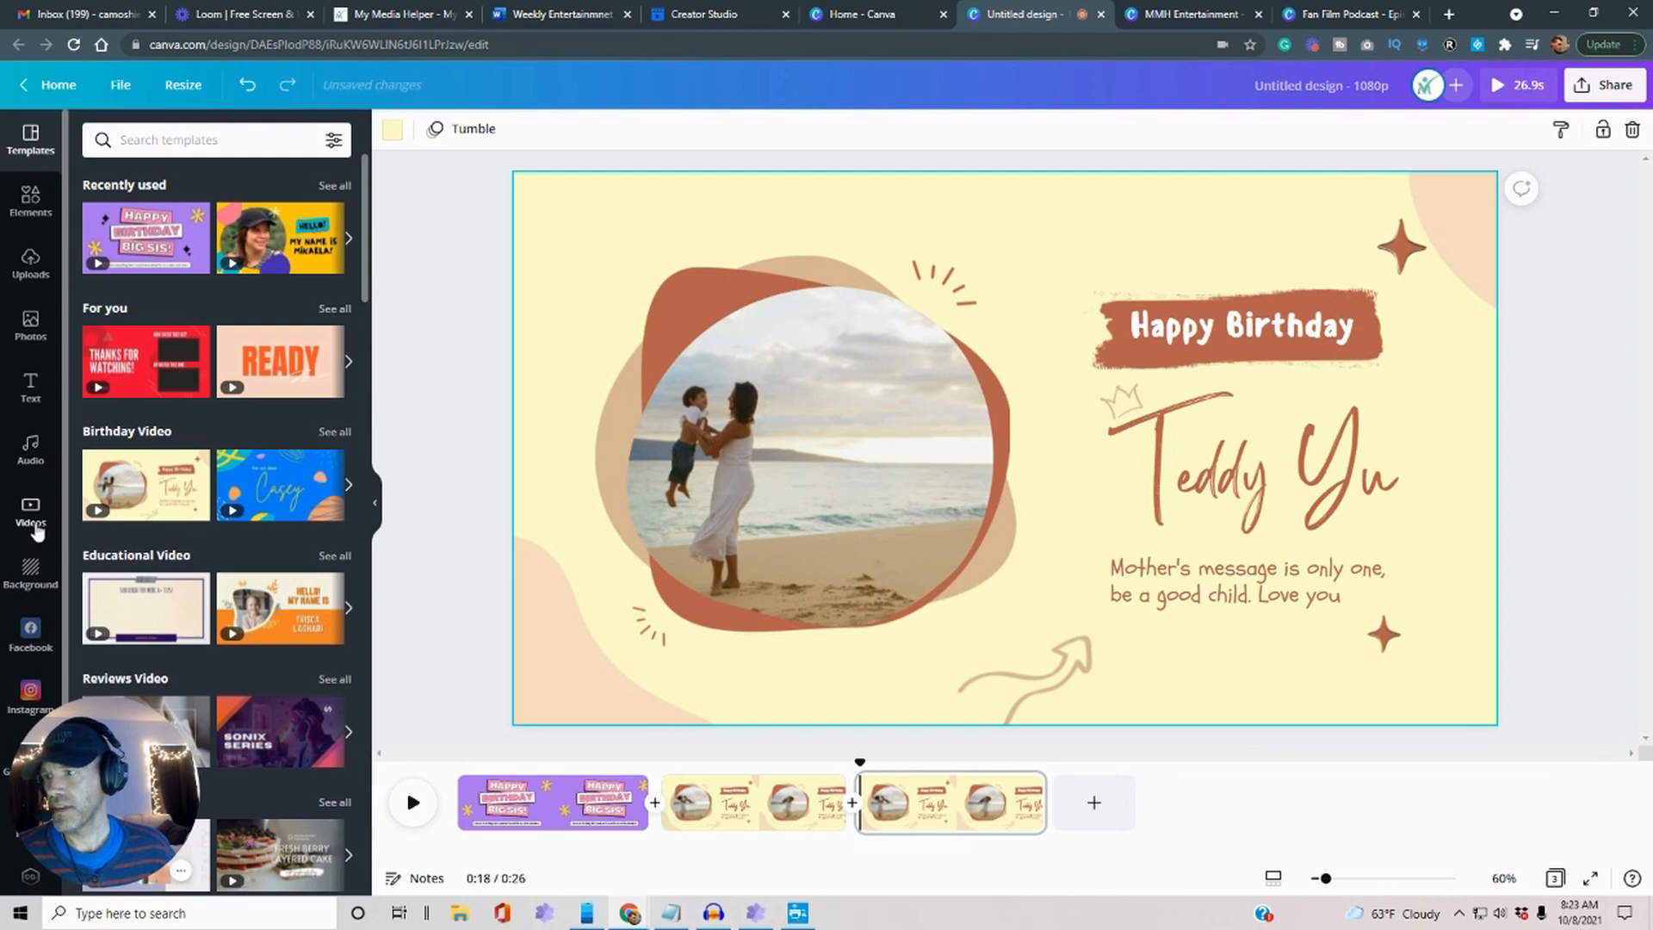
Add the English Breakfast music track beneath the three birthday pages.
click(31, 448)
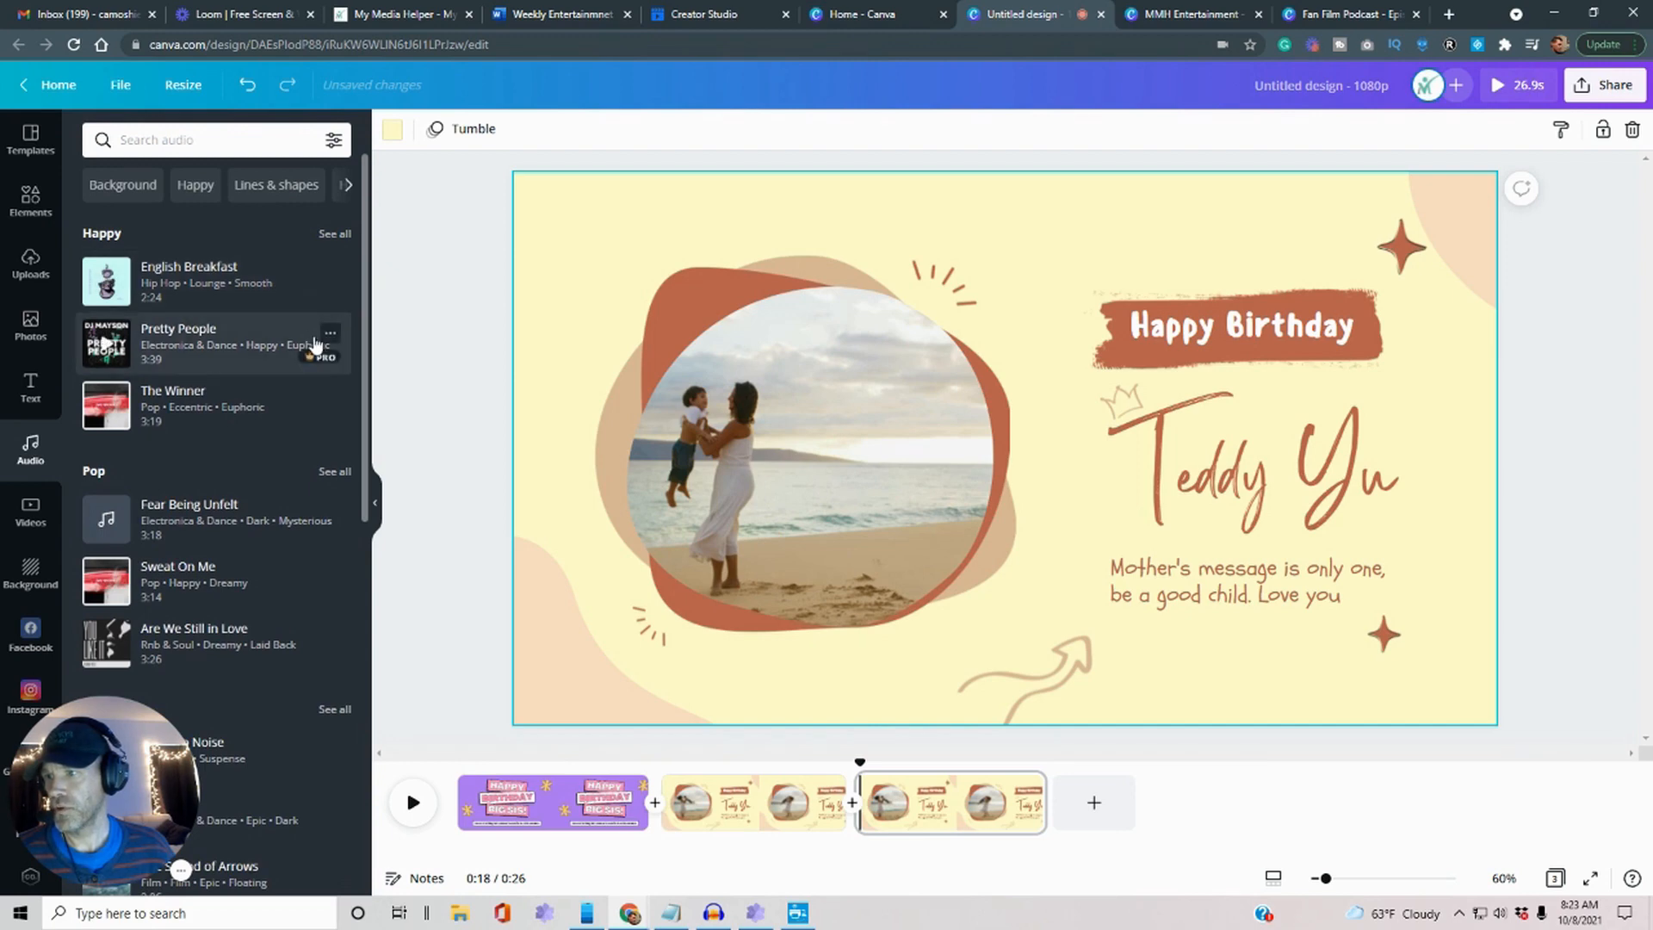
scroll(191, 504, down, 1)
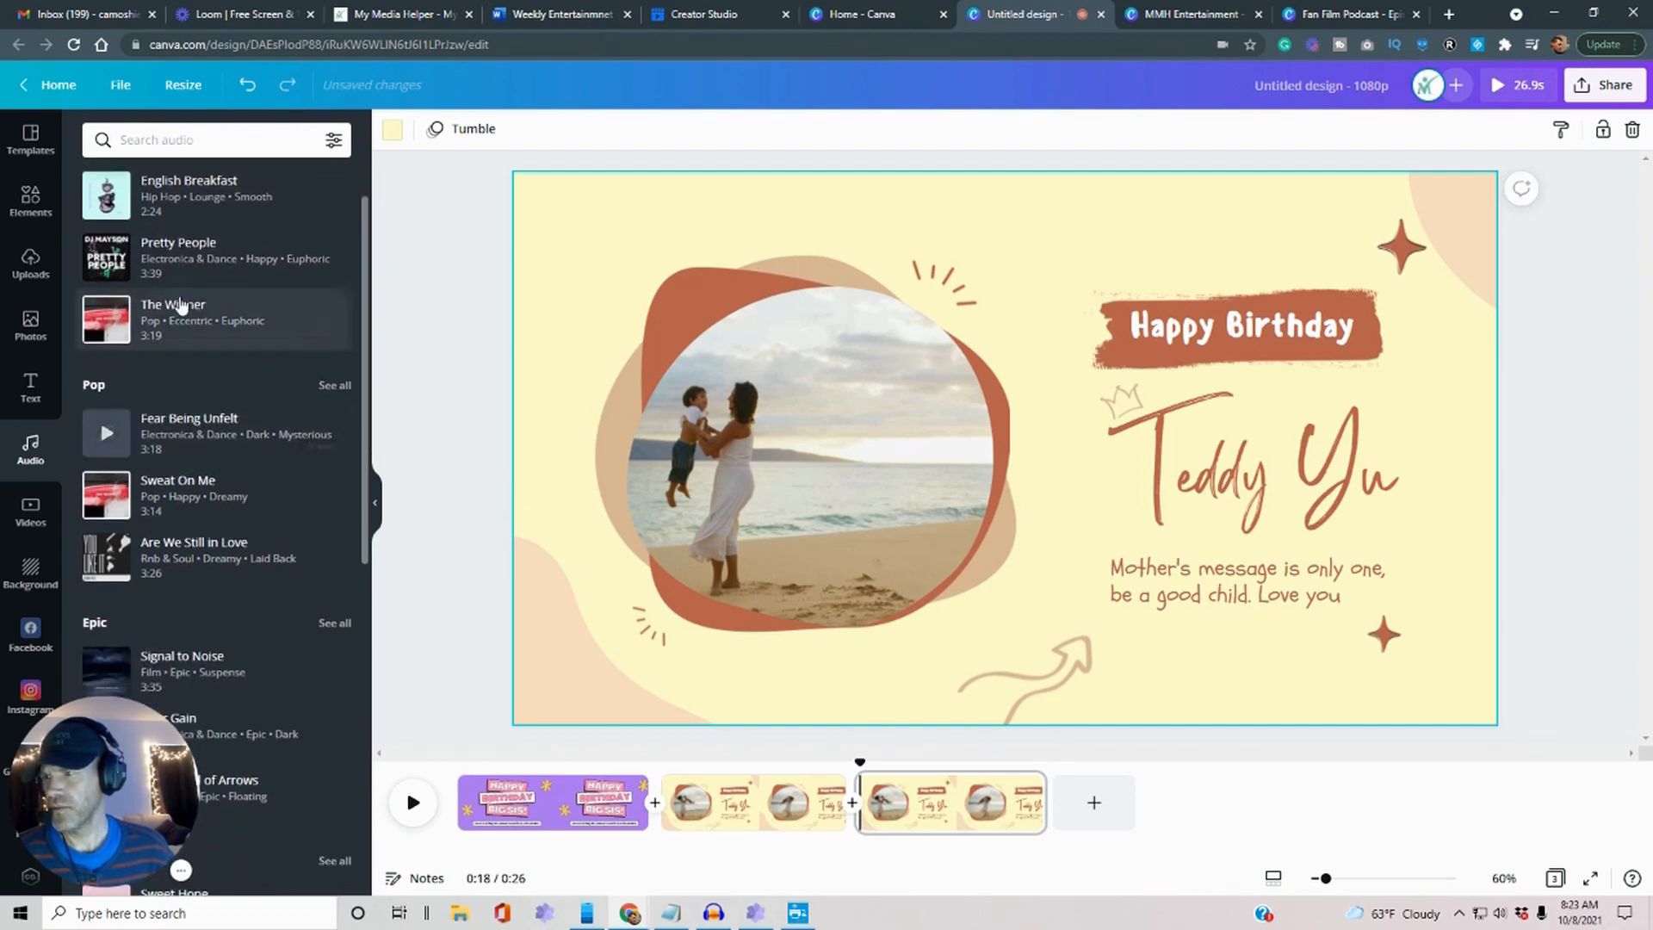
drag(188, 217, 530, 861)
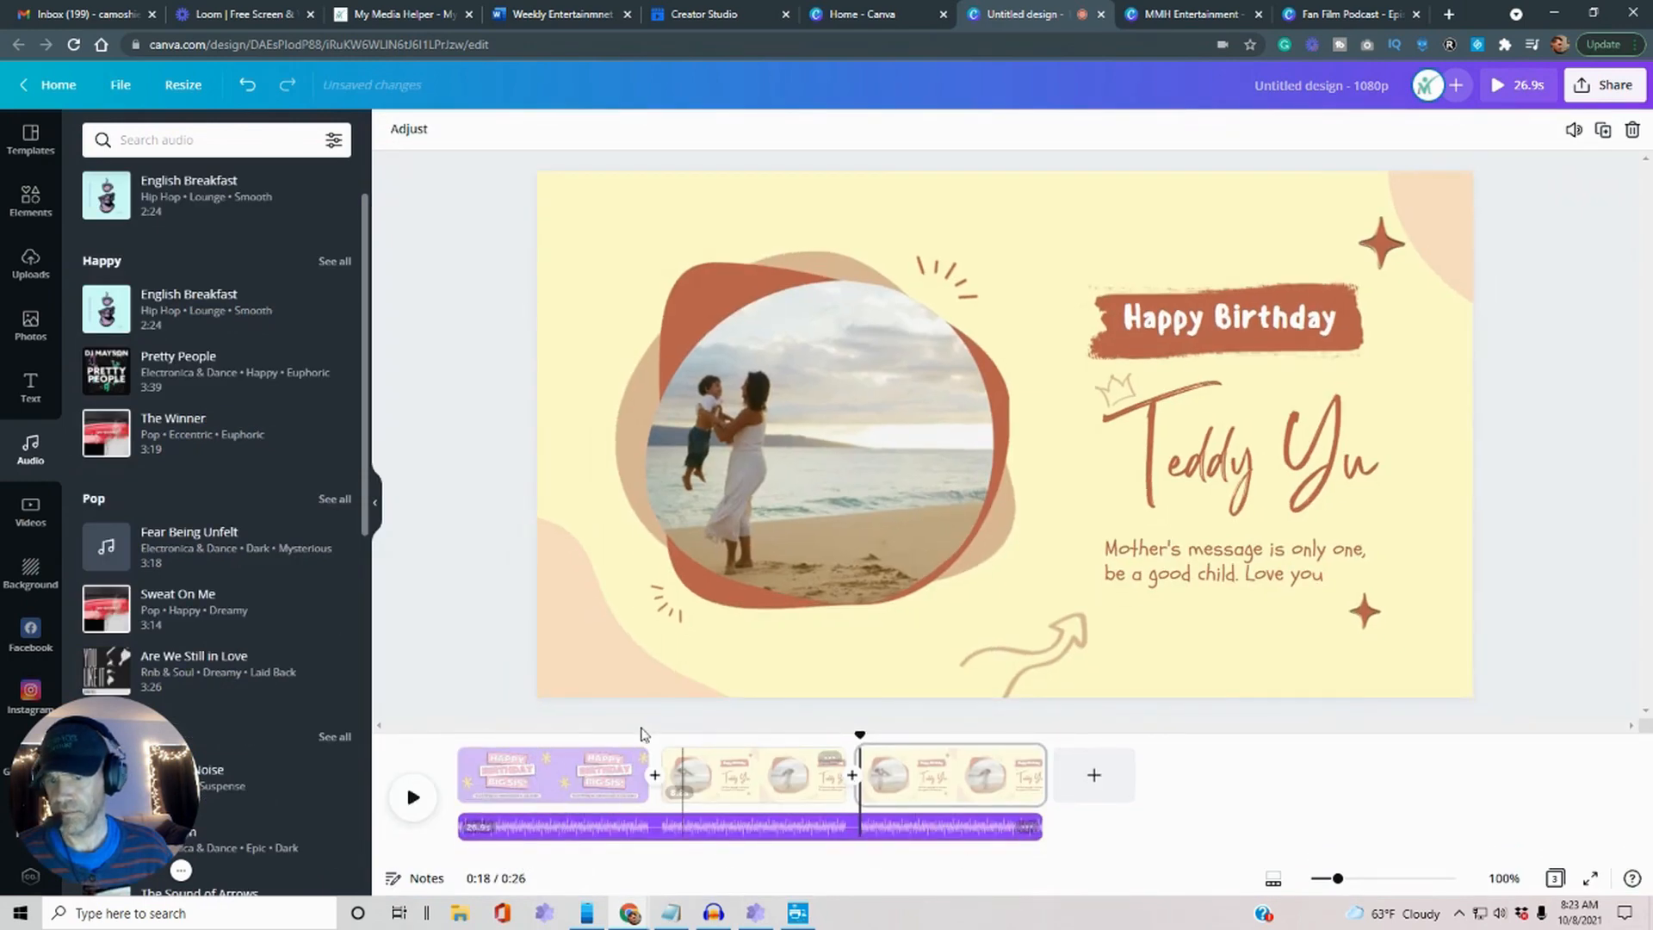
Preview the birthday video from 0:00, replaying it from the first page.
drag(857, 735, 458, 734)
click(407, 801)
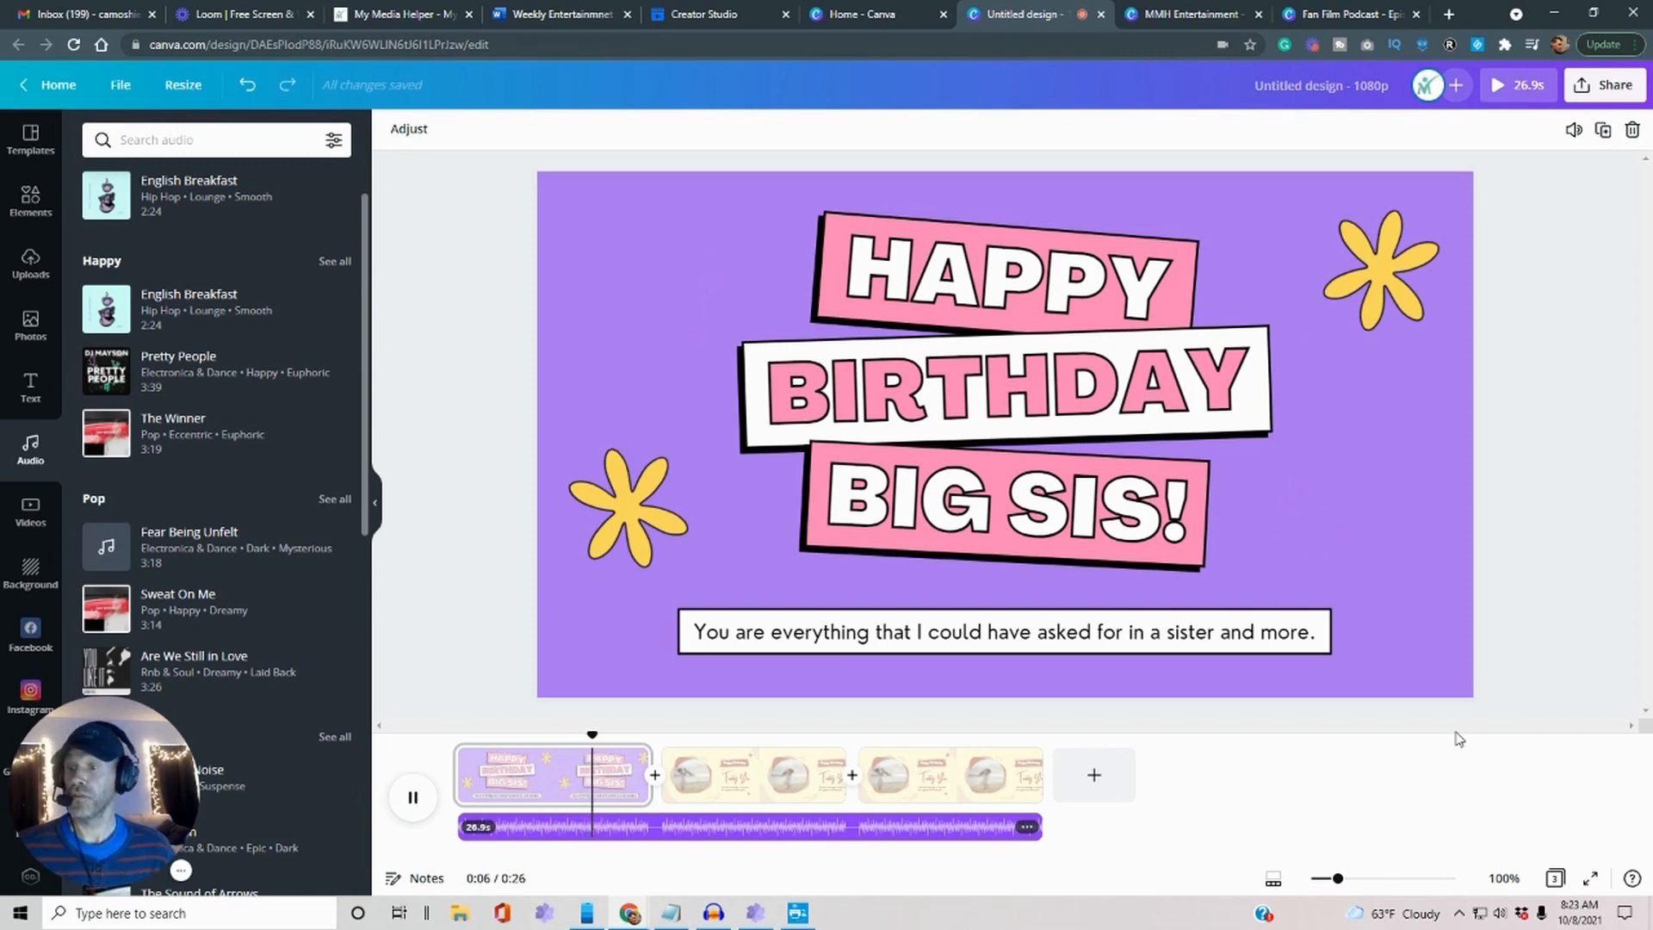
scroll(272, 354, down, 8)
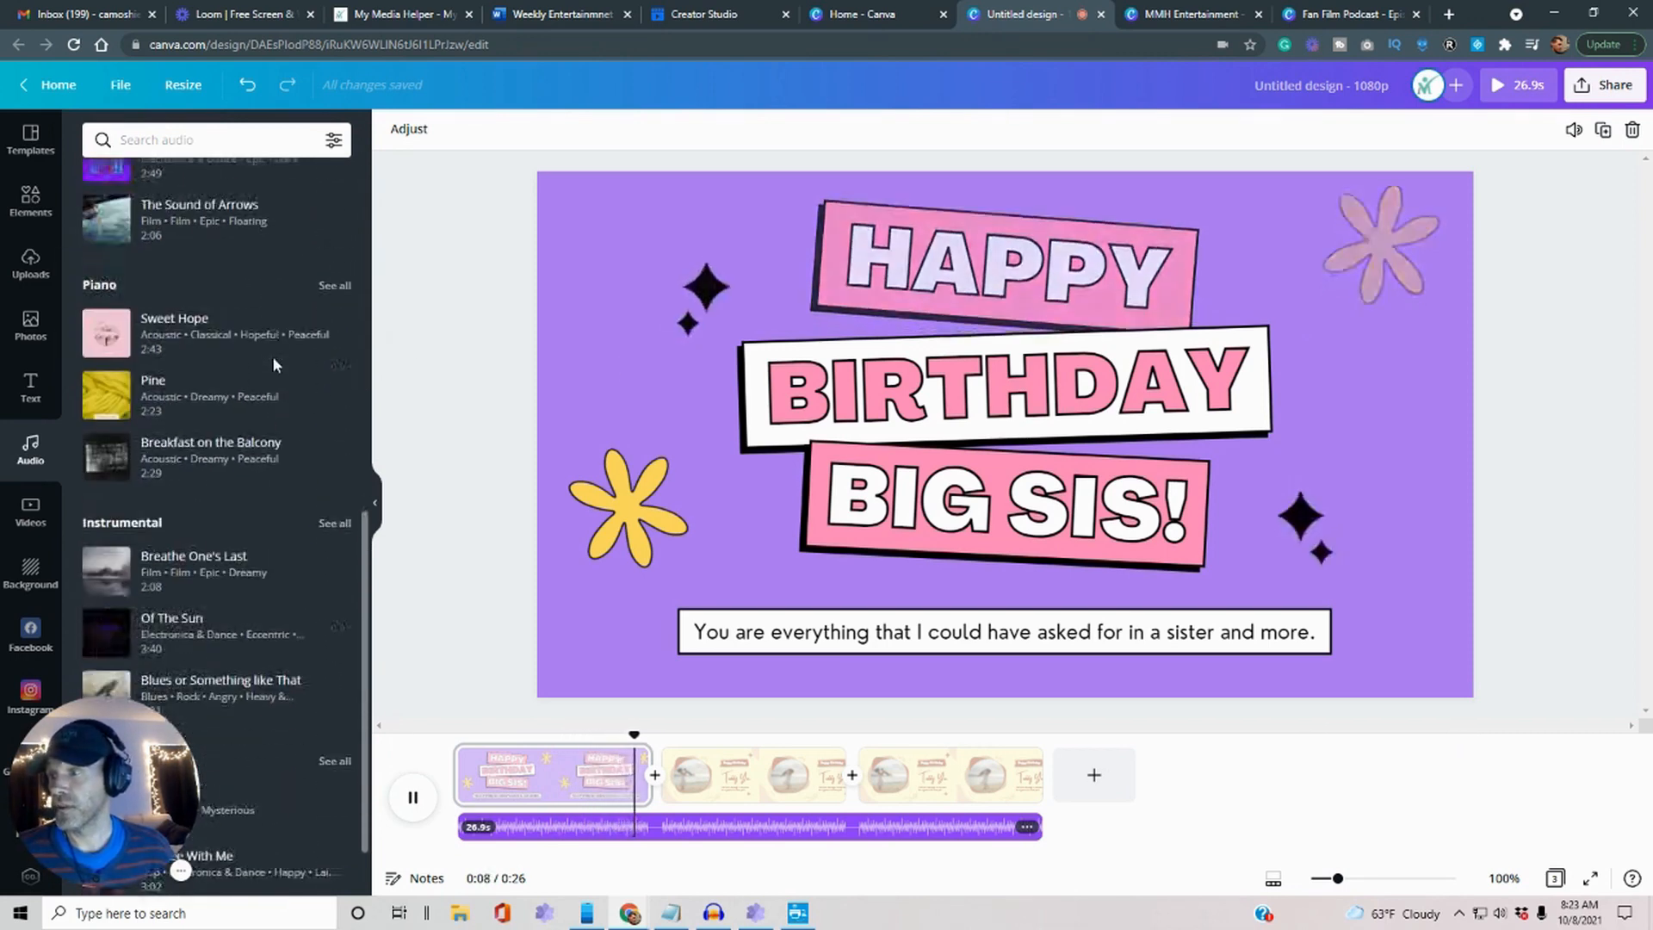
scroll(272, 362, up, 10)
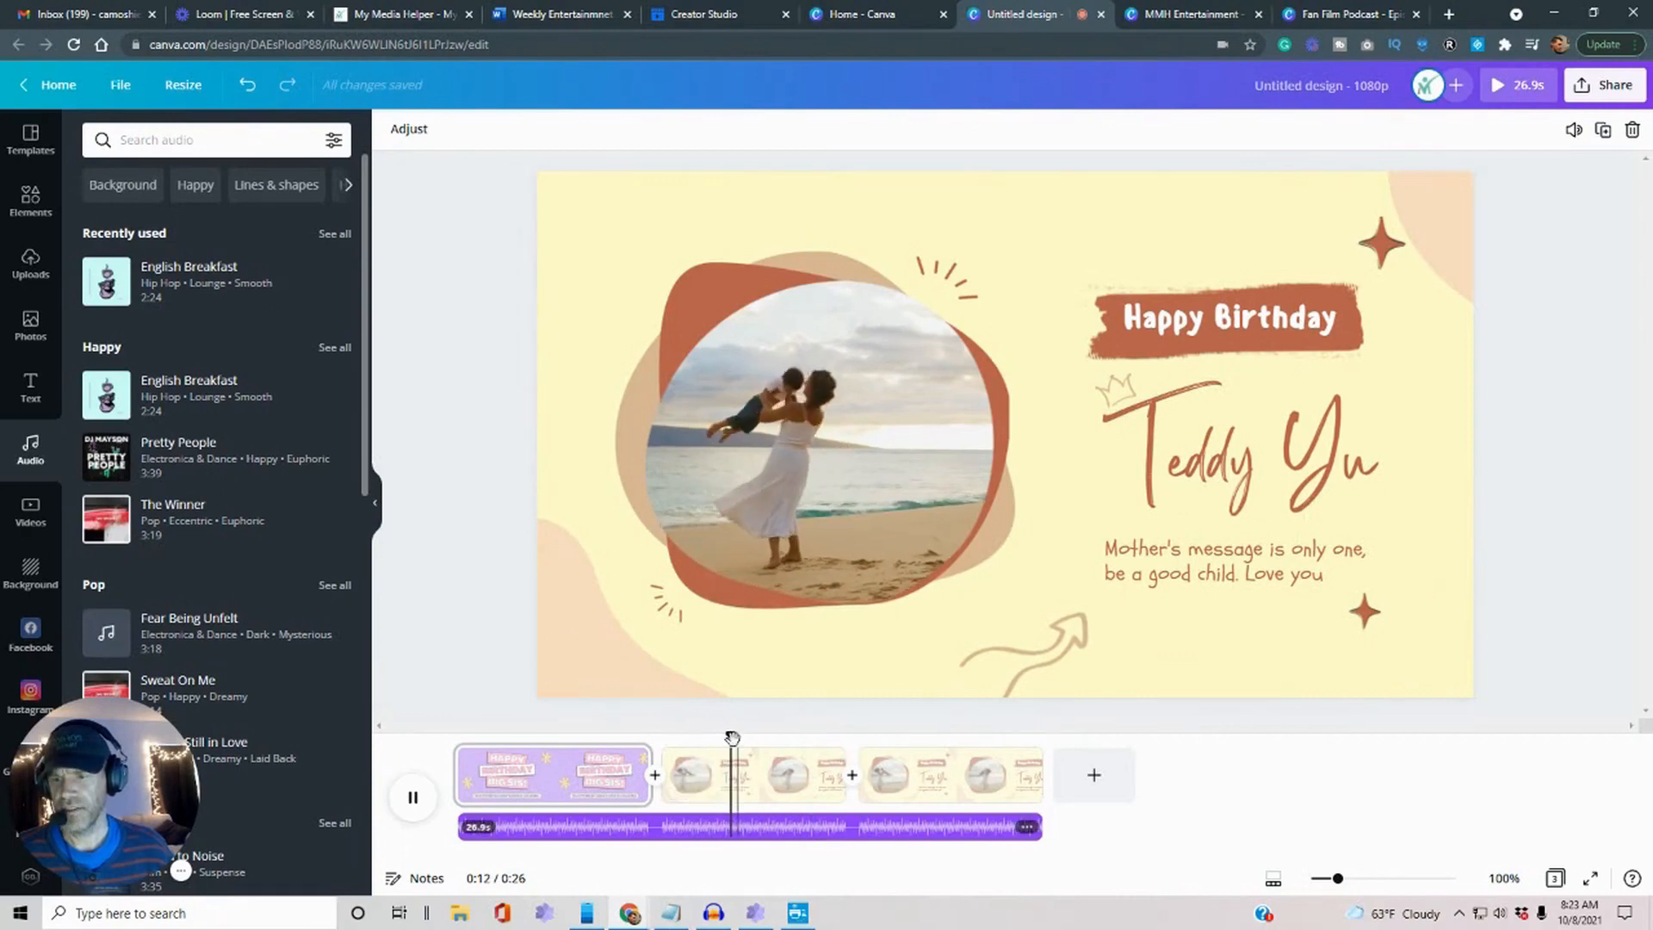
drag(730, 734, 527, 727)
key(space)
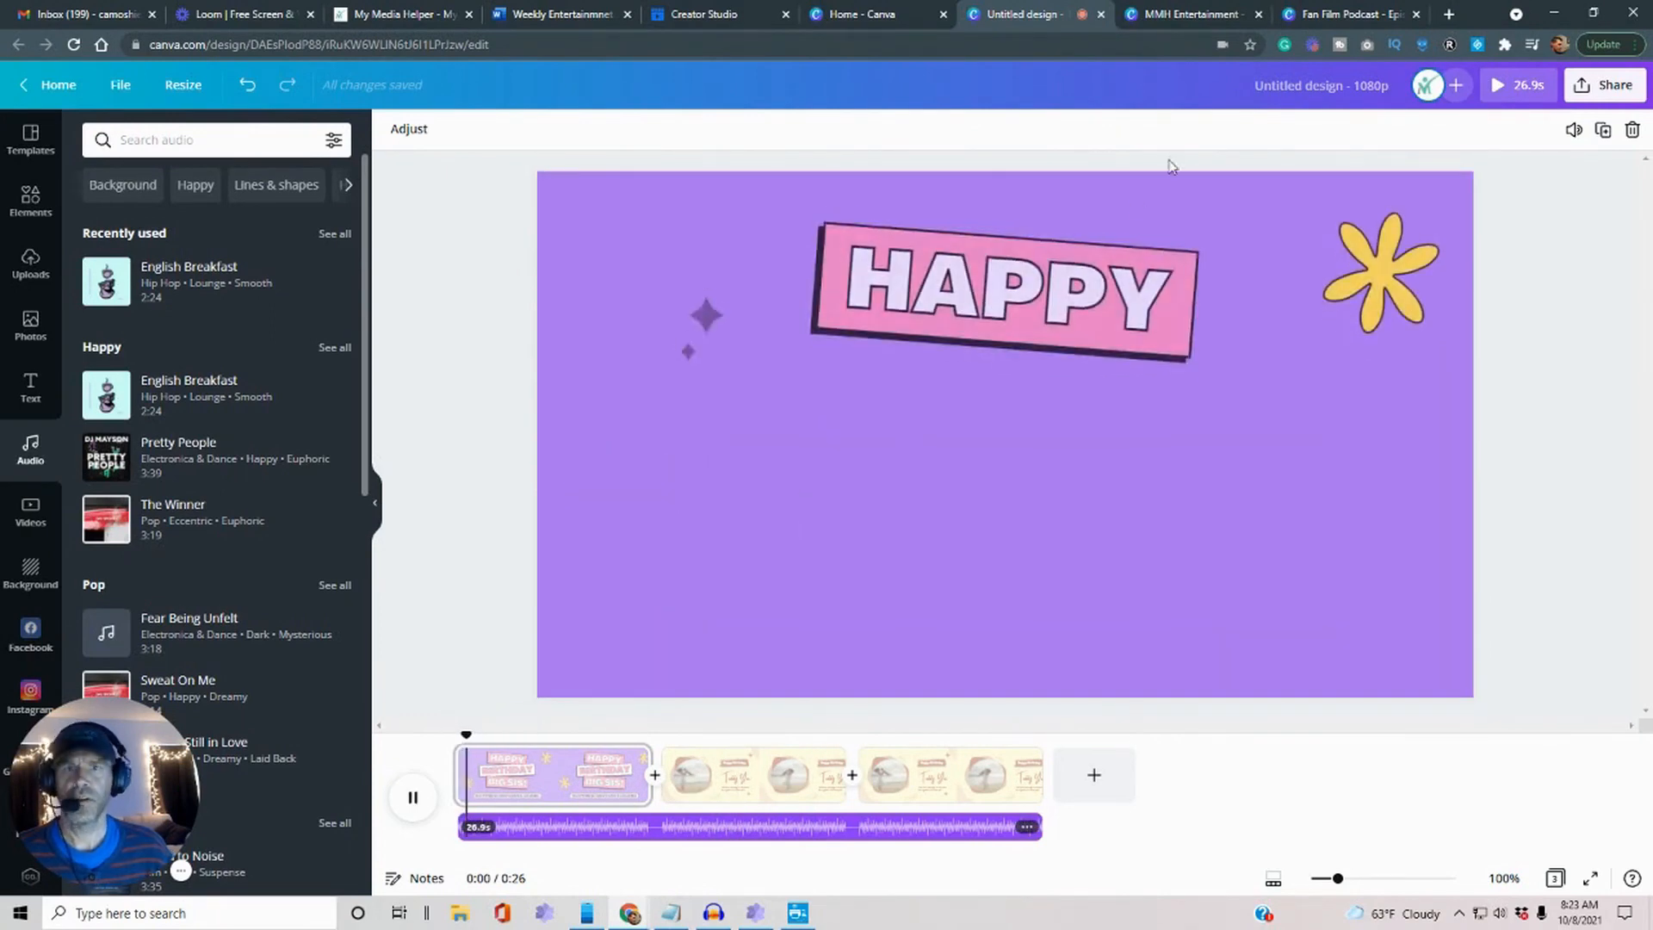
click(1174, 13)
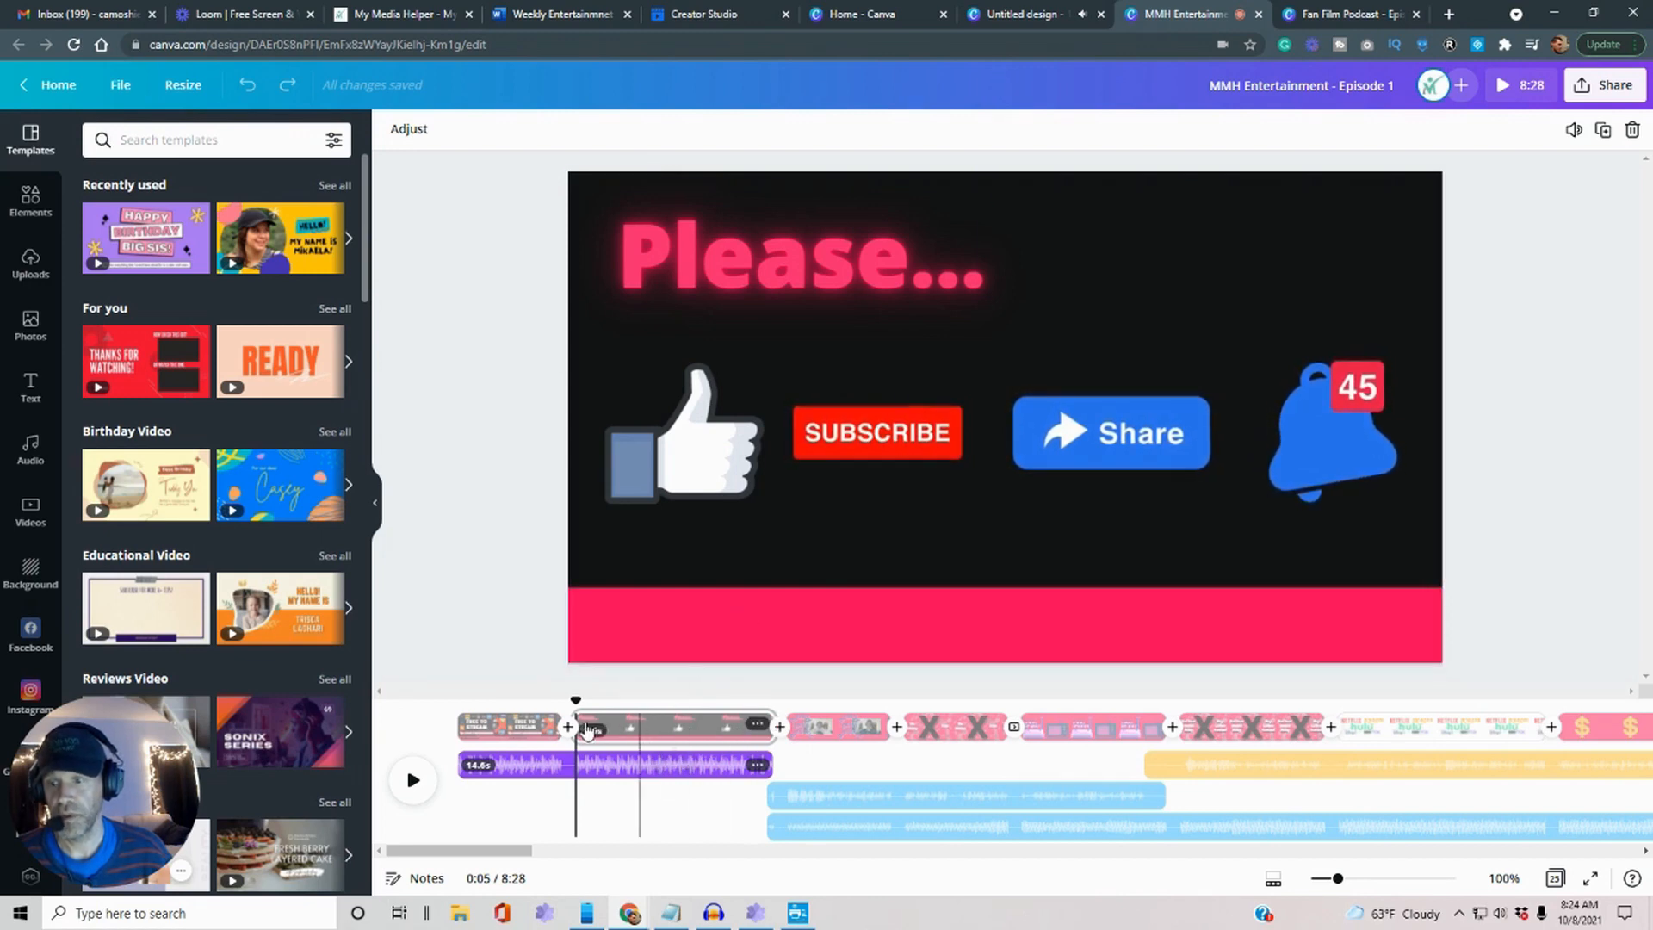
Scrub the episode timeline to the falling-money page and back, then view the Word script.
drag(576, 699, 737, 701)
drag(890, 700, 1648, 689)
drag(1146, 675, 448, 702)
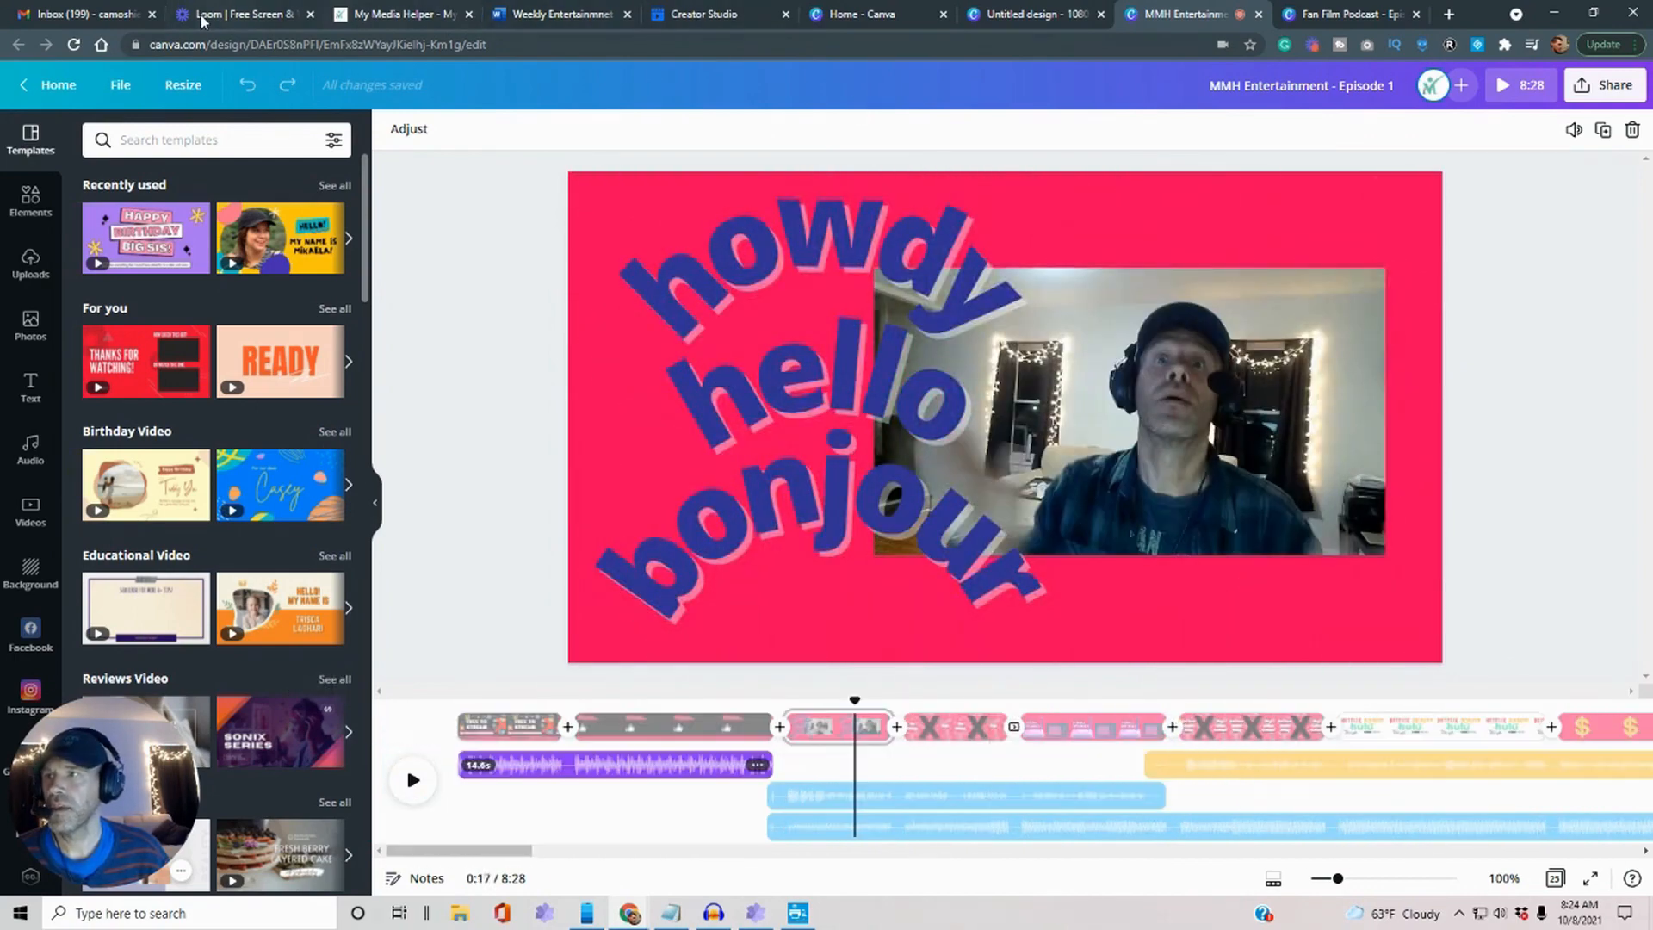
click(561, 15)
scroll(1233, 566, up, 15)
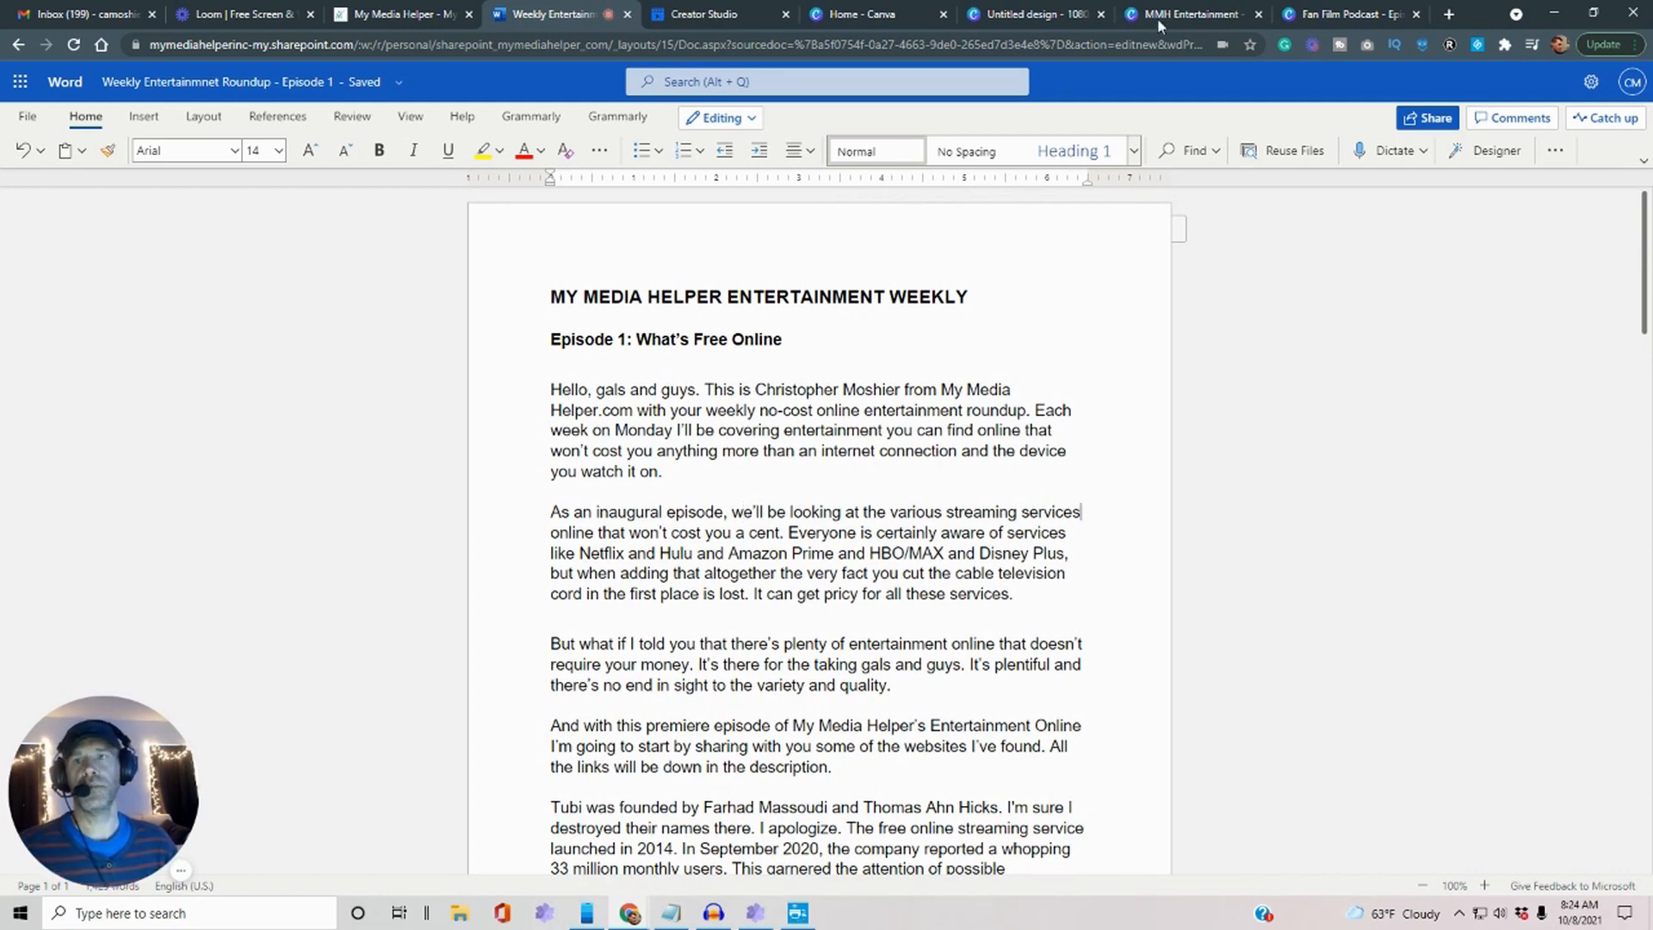
Return to the MMH Entertainment episode and select its first clip and the Please subscribe clip.
click(1022, 16)
click(887, 15)
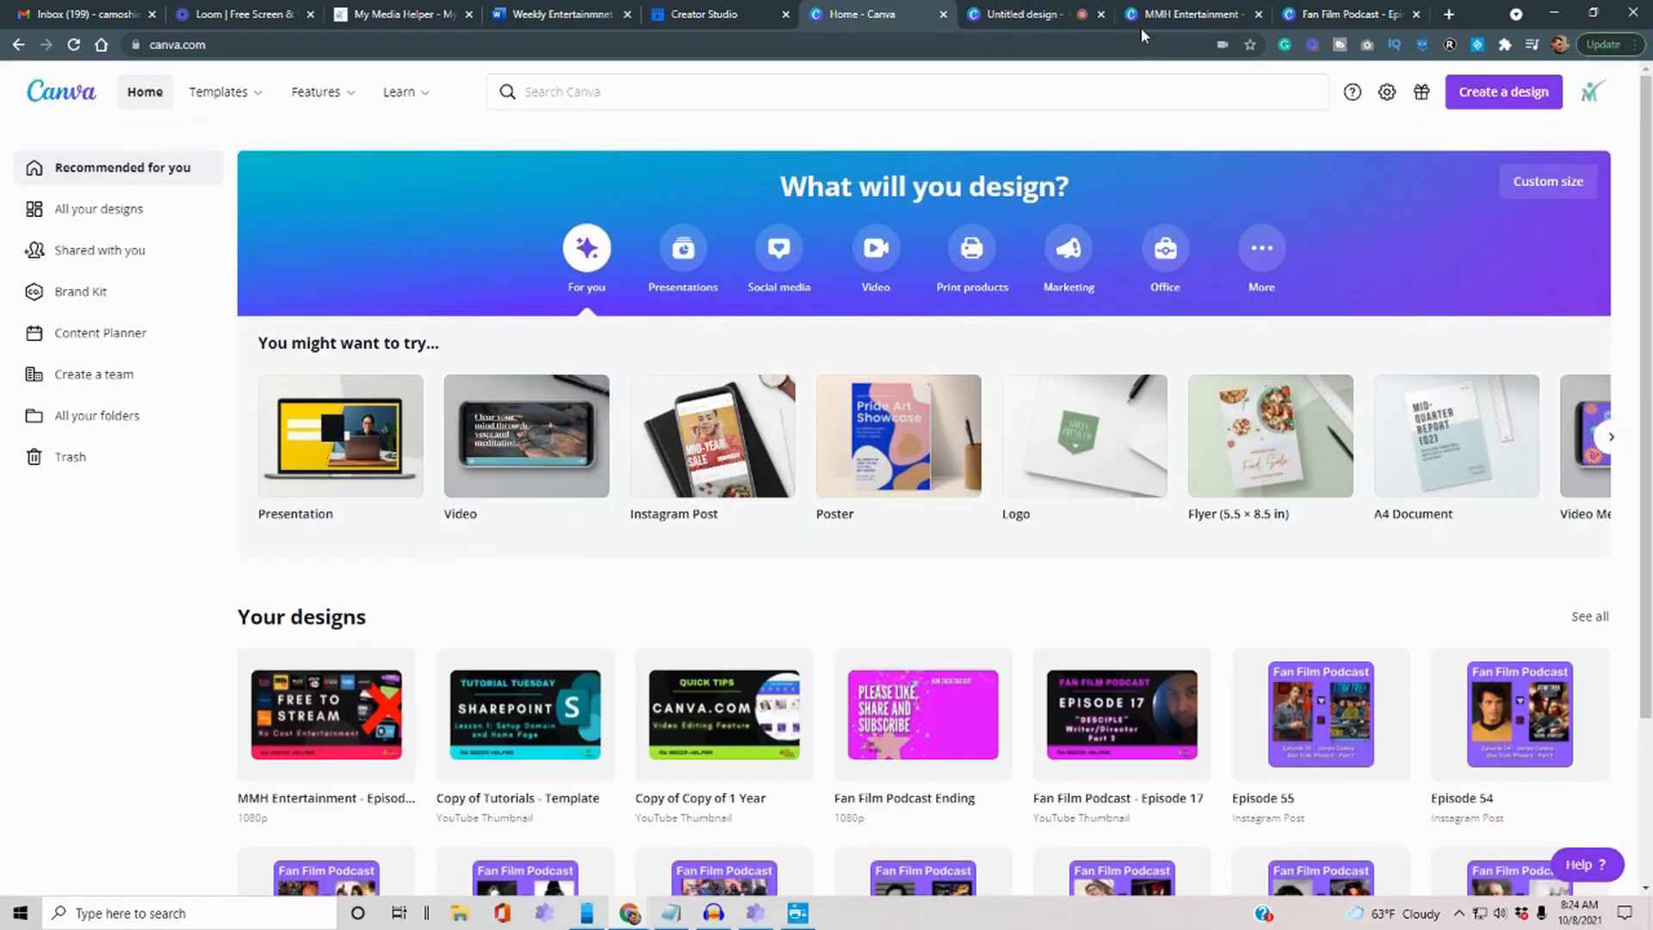
click(1177, 15)
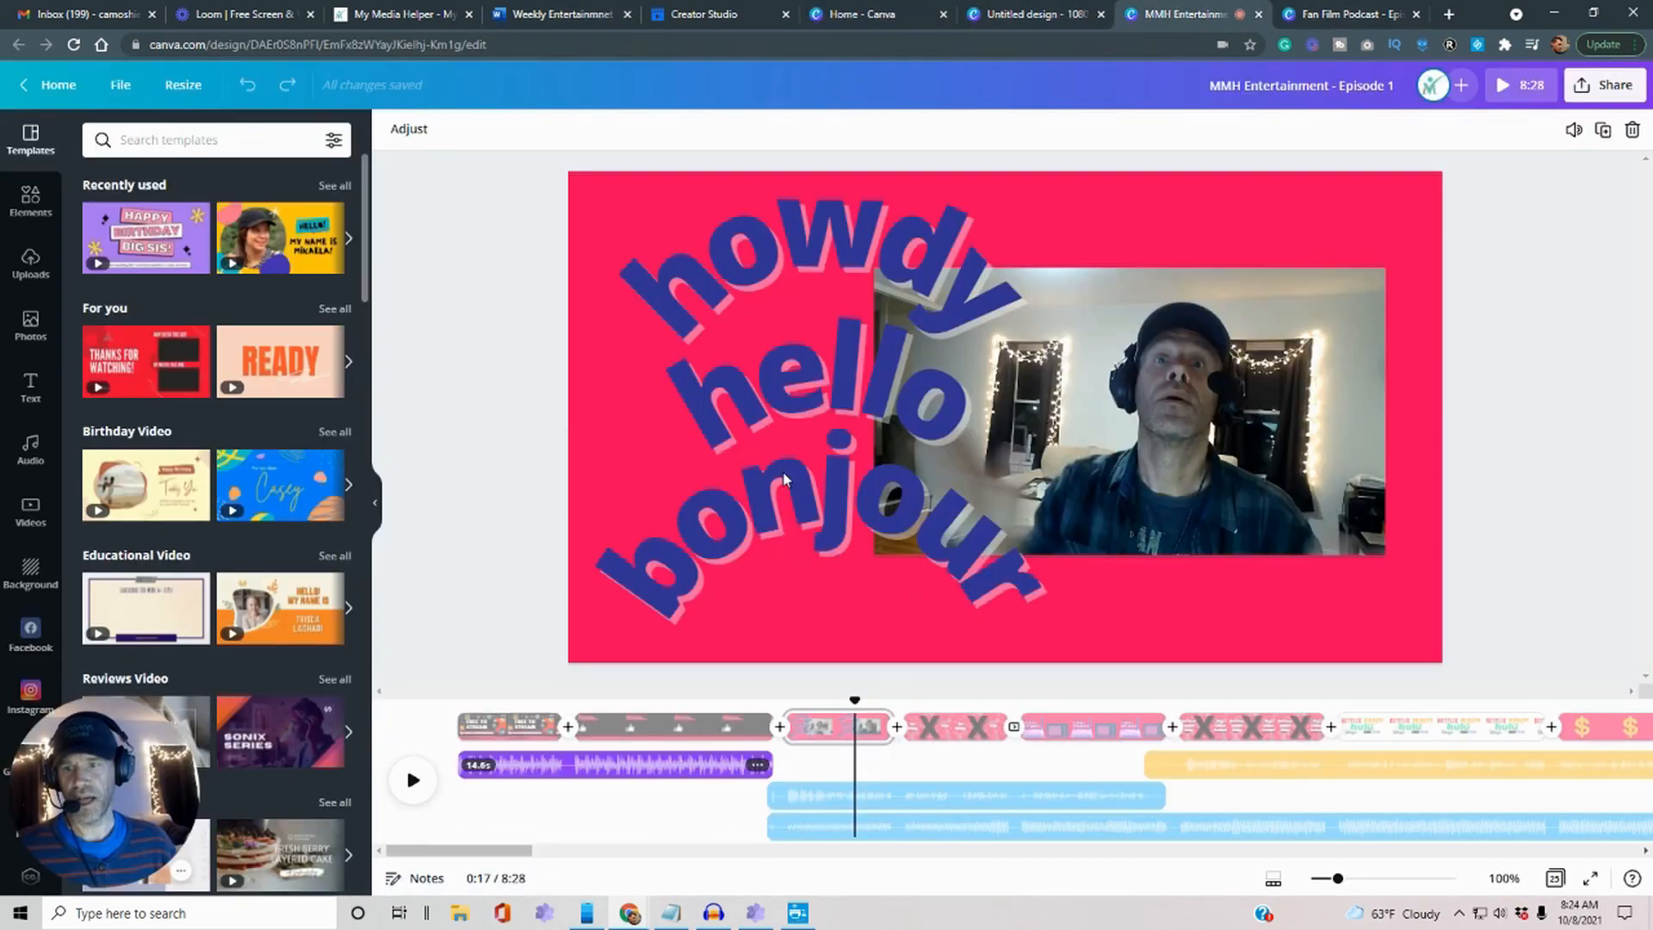
click(487, 727)
click(657, 739)
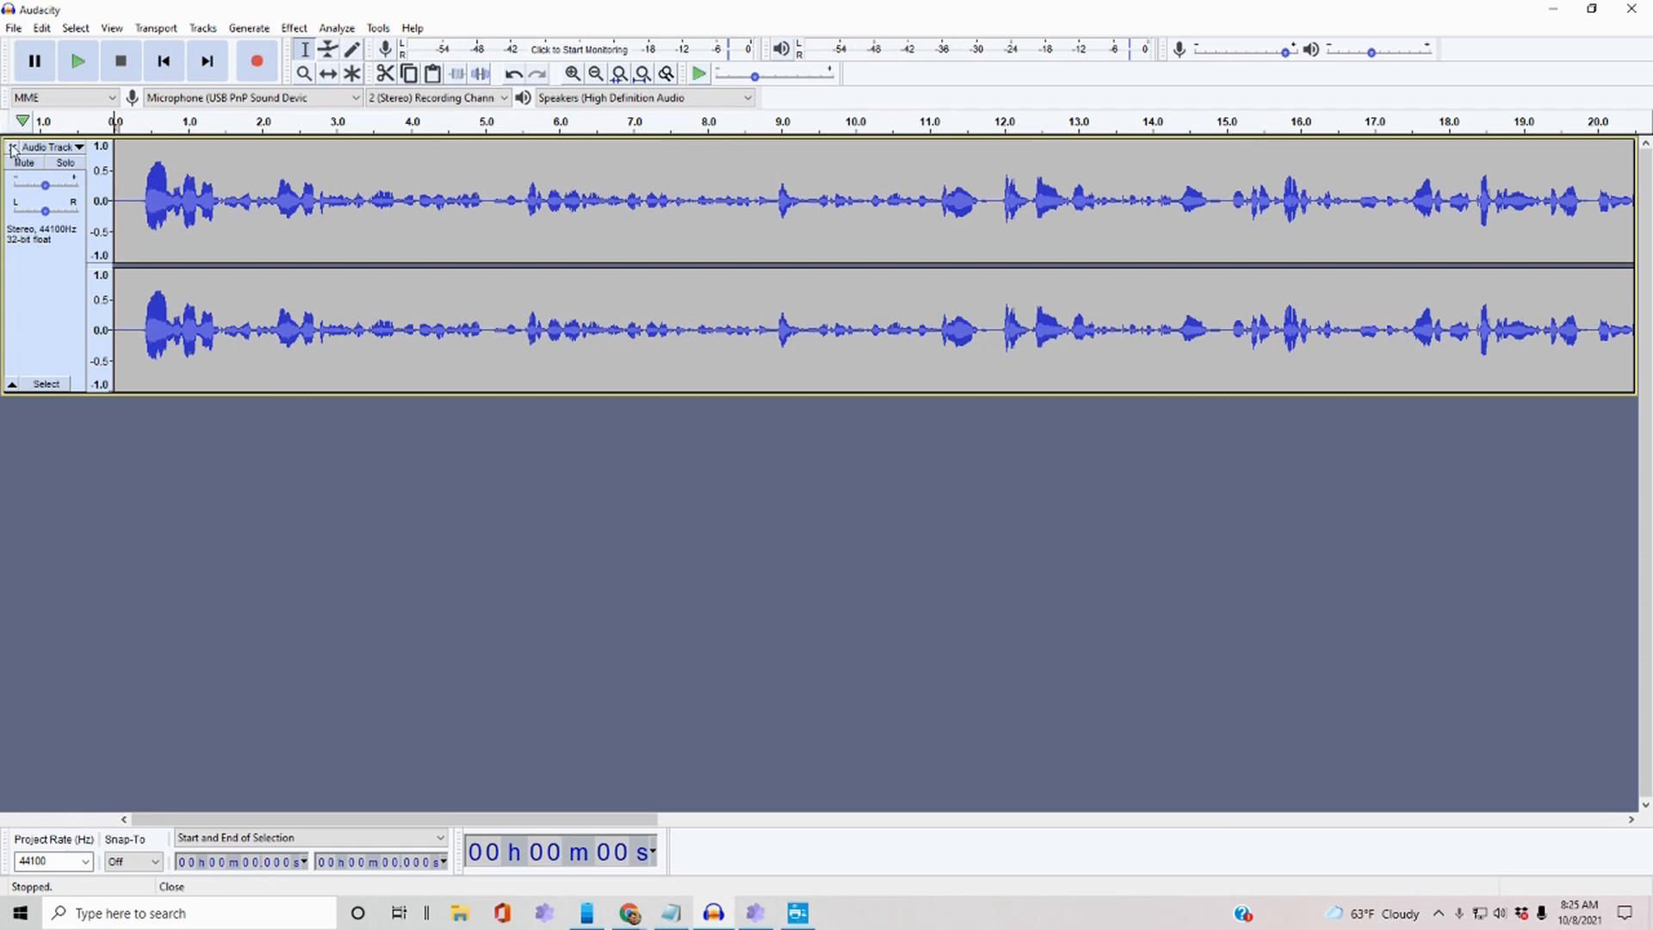
Replace the old track with a new ~20-second narration read from the browser script.
click(11, 147)
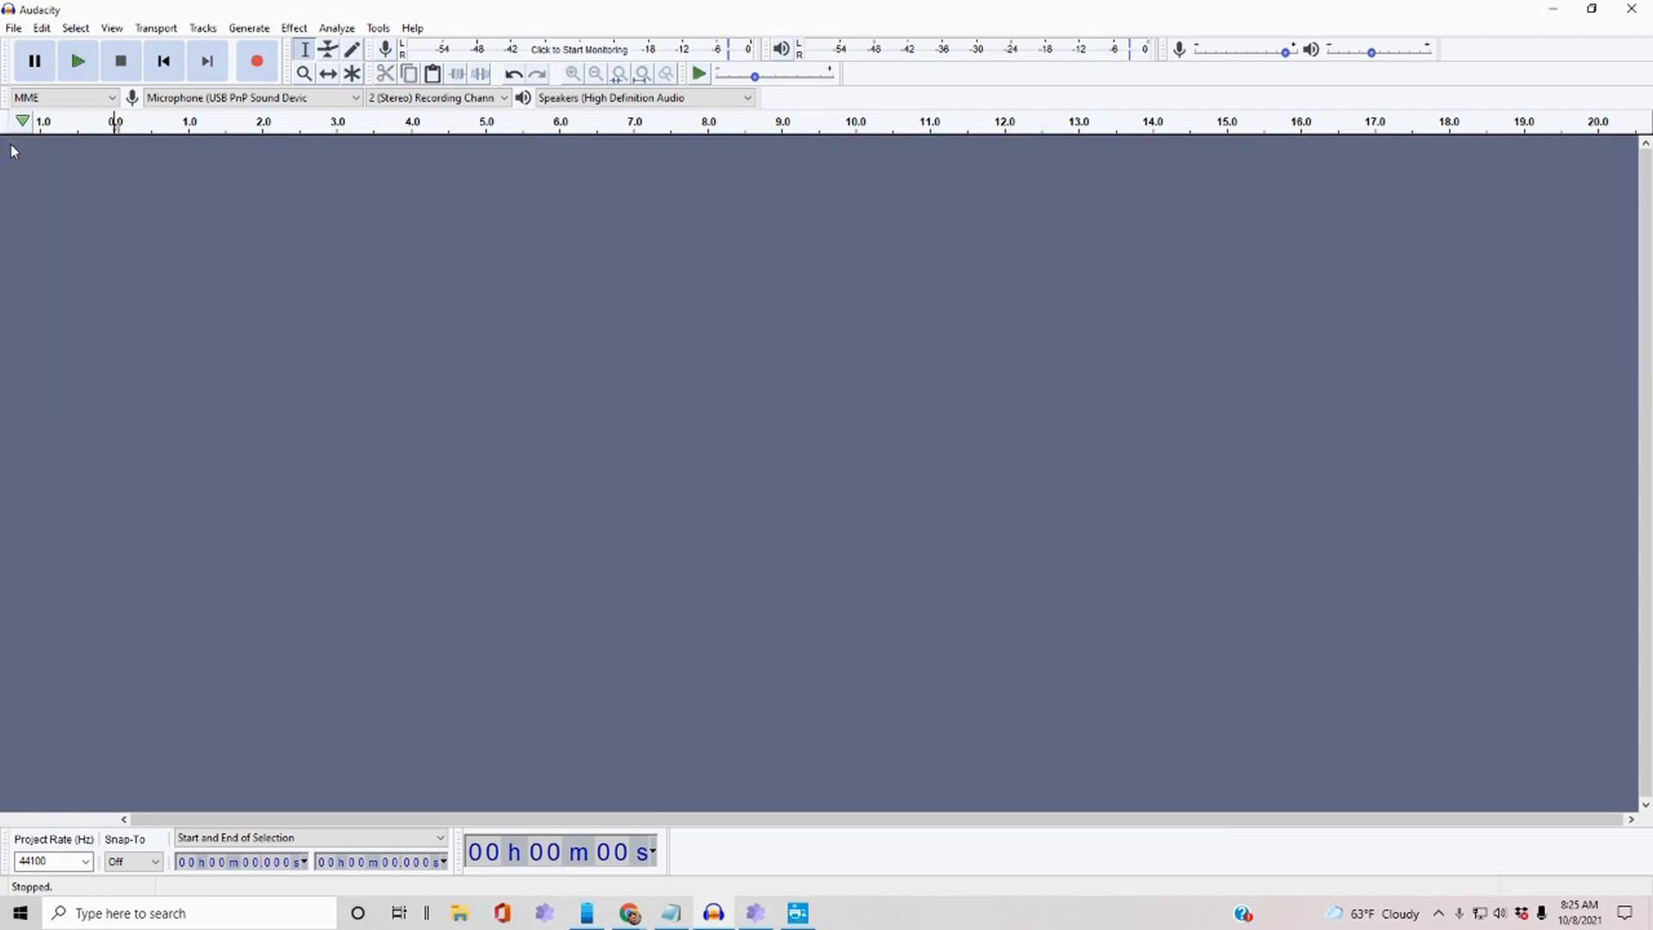
click(257, 61)
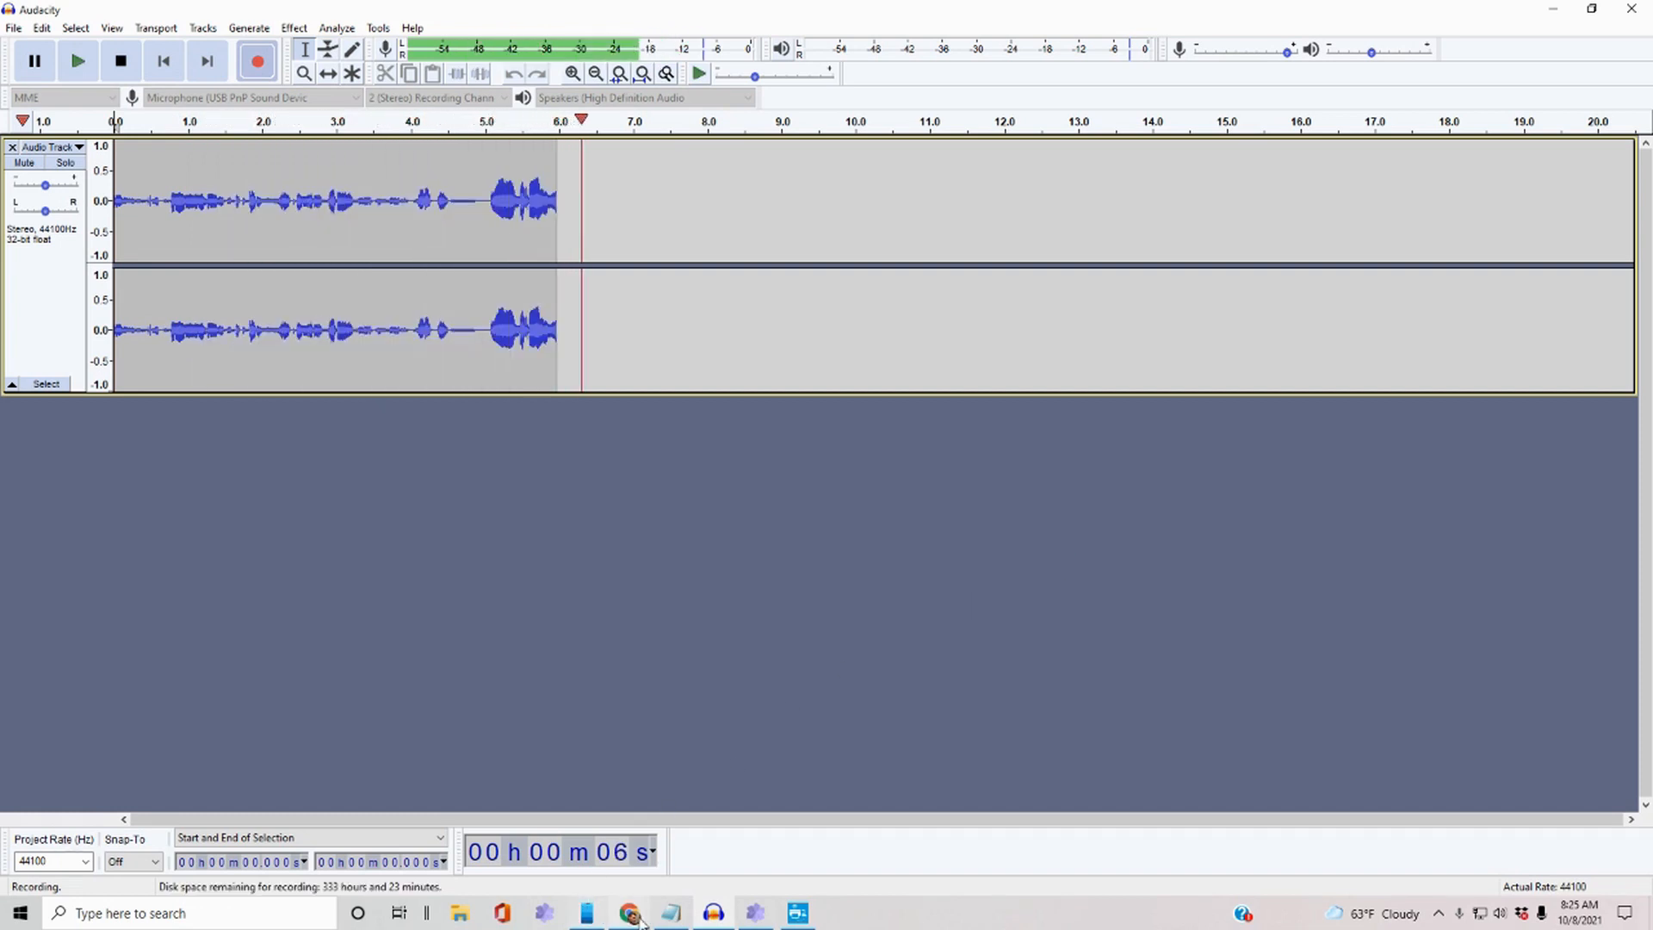
mouse_move(629, 916)
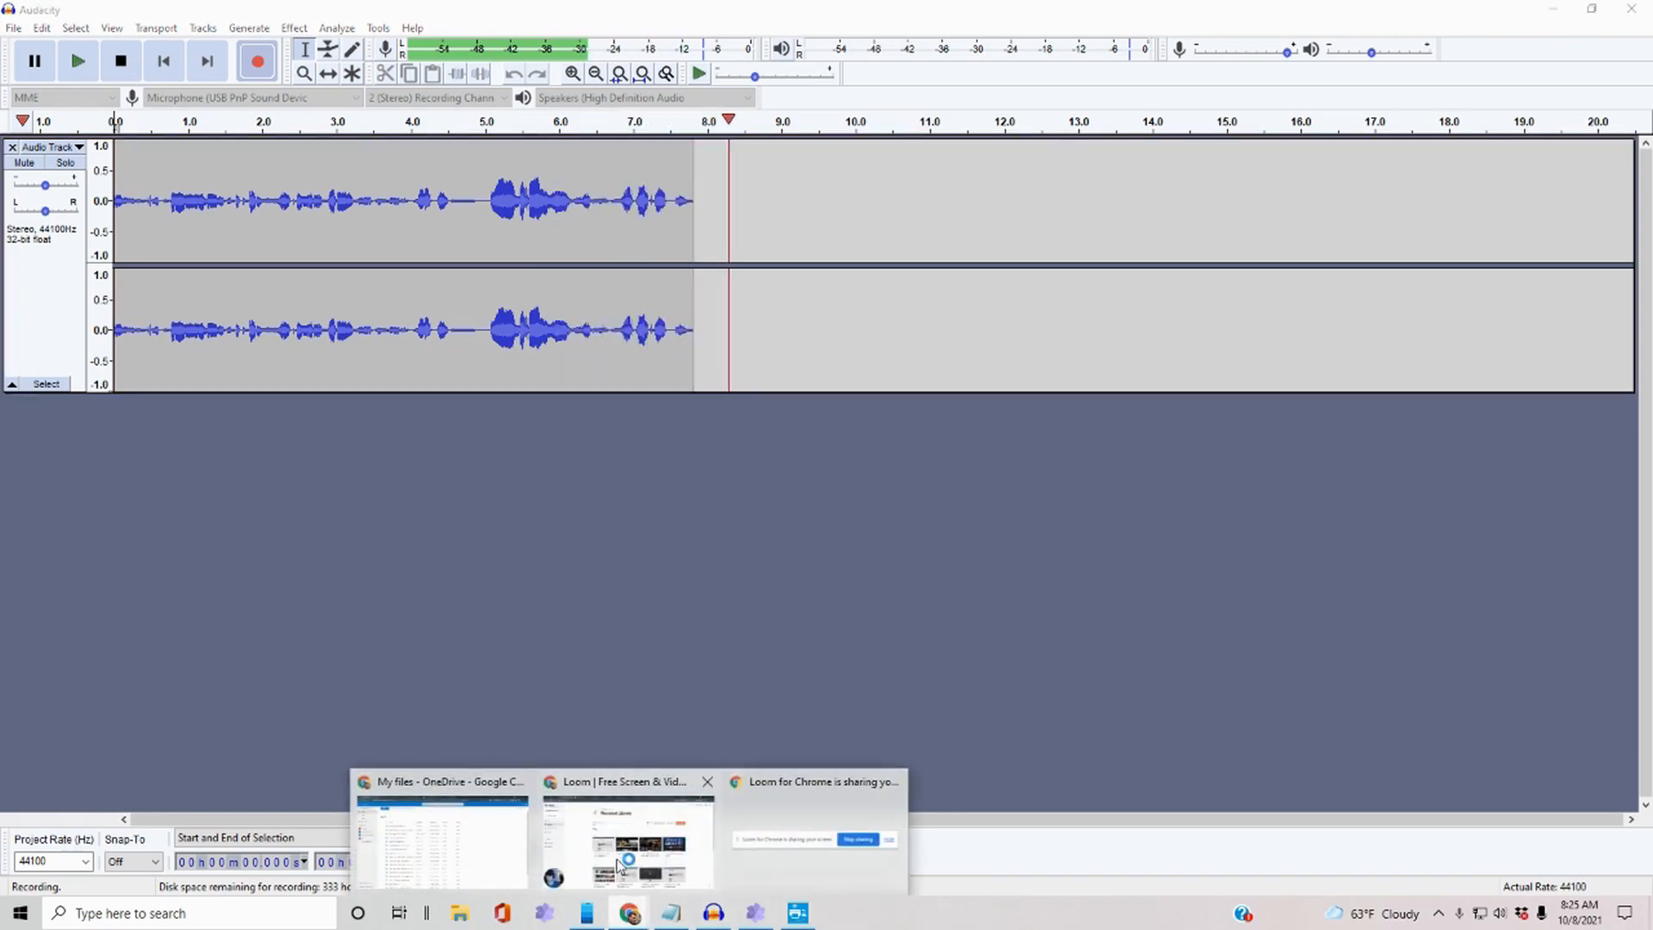
click(594, 868)
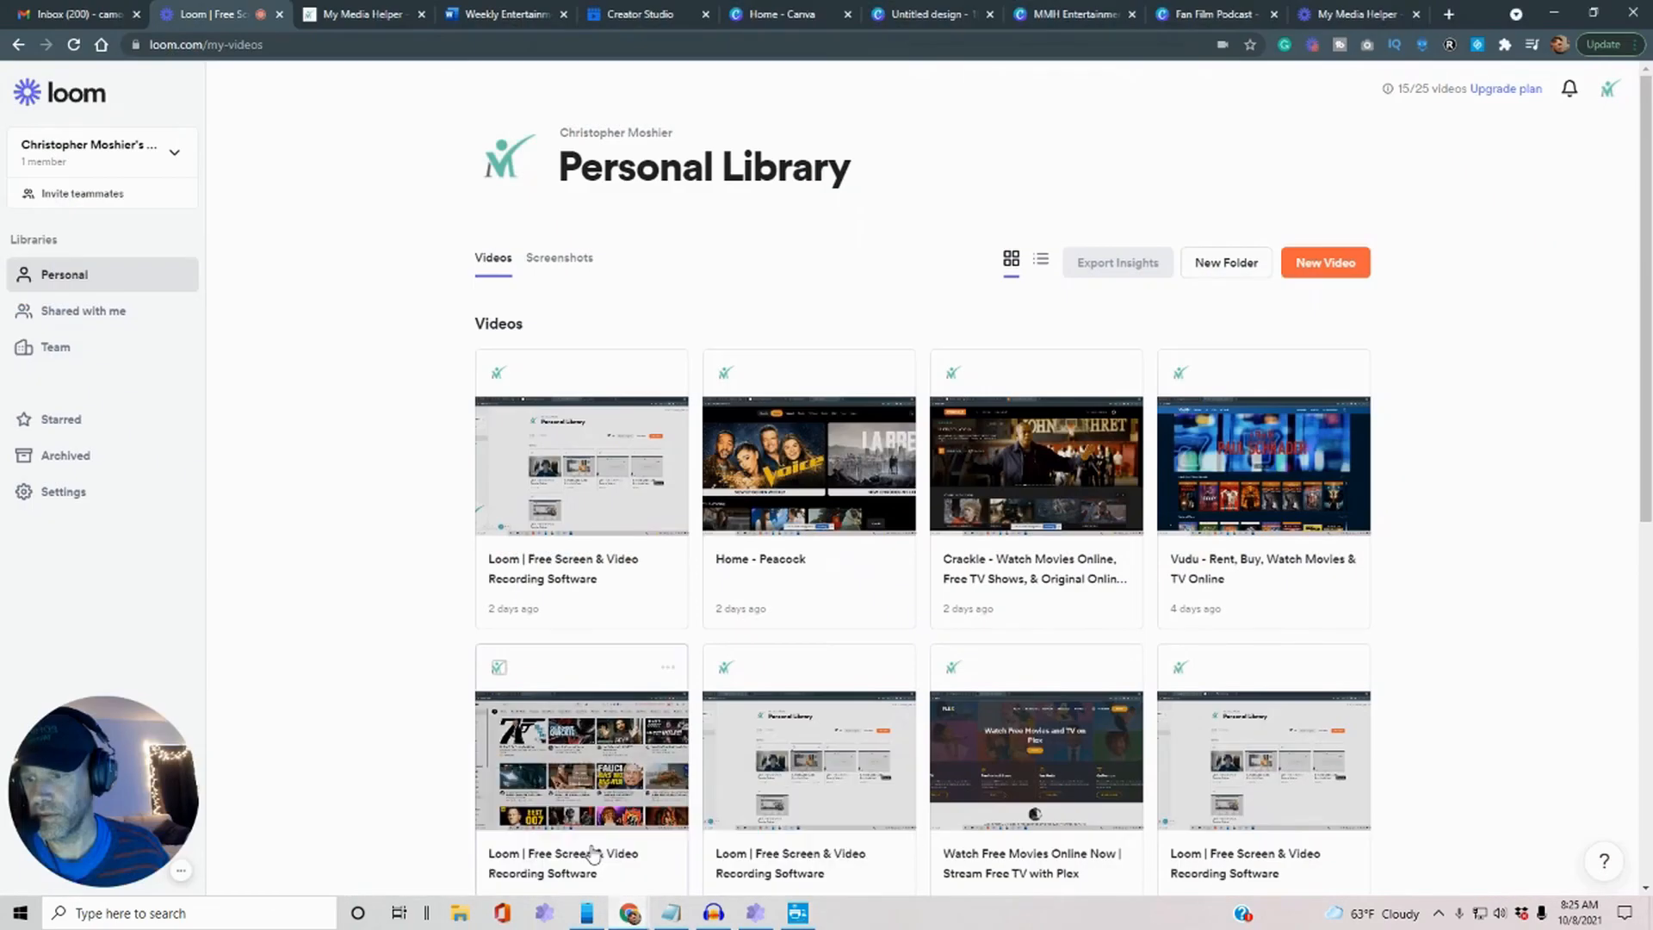
click(361, 14)
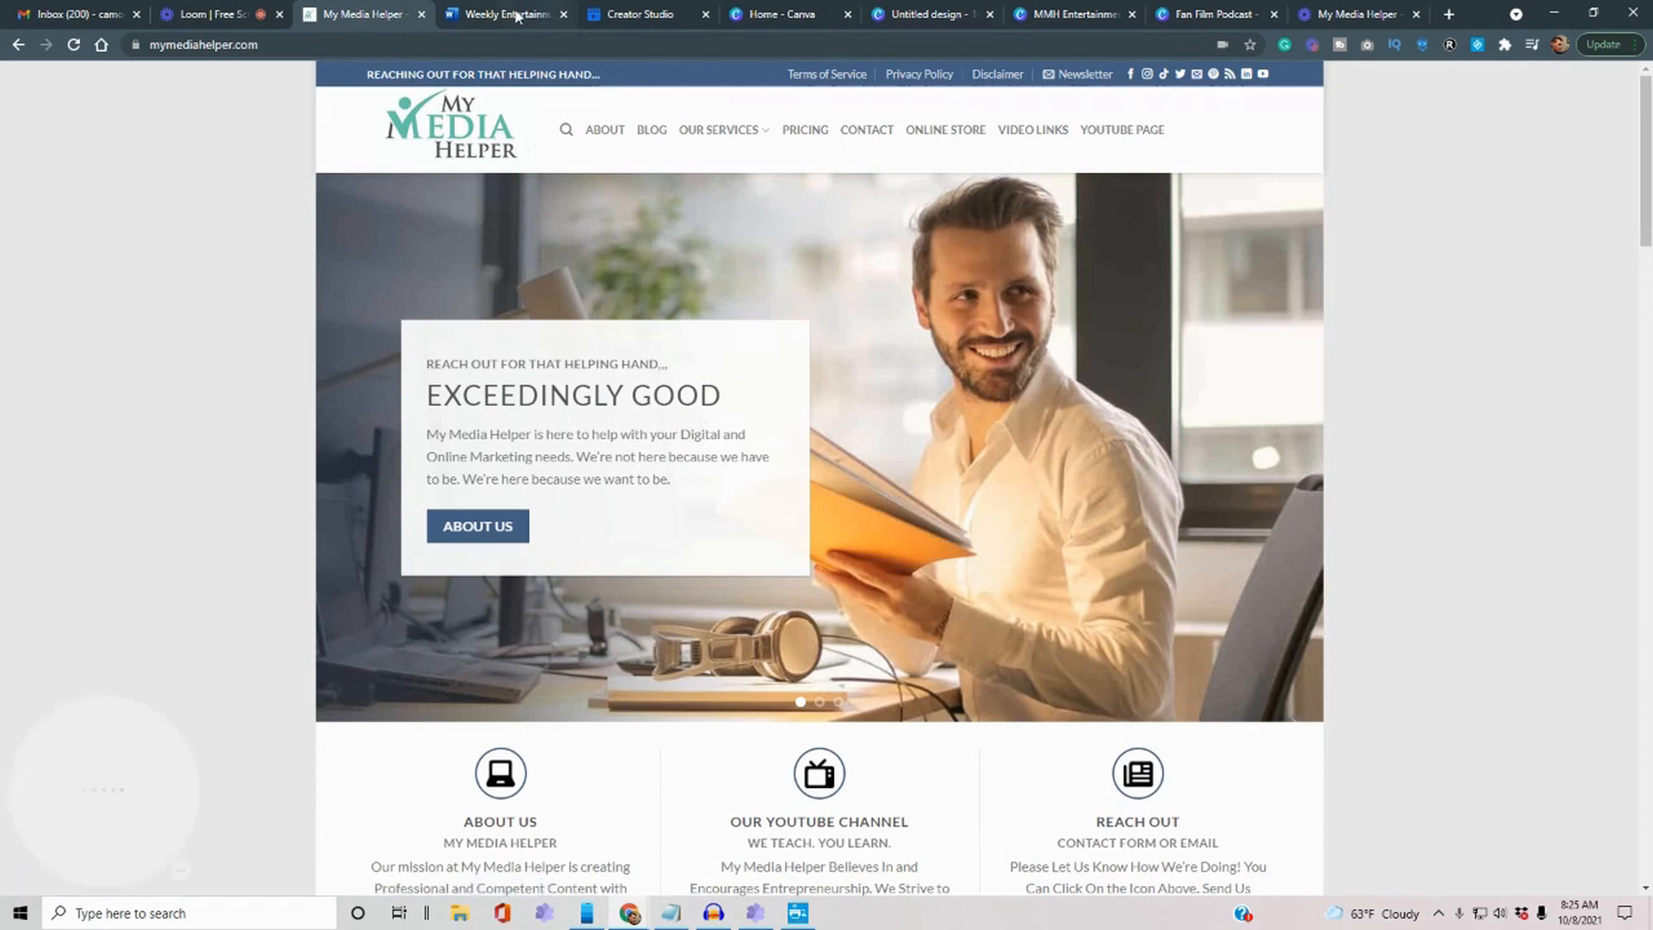
click(506, 14)
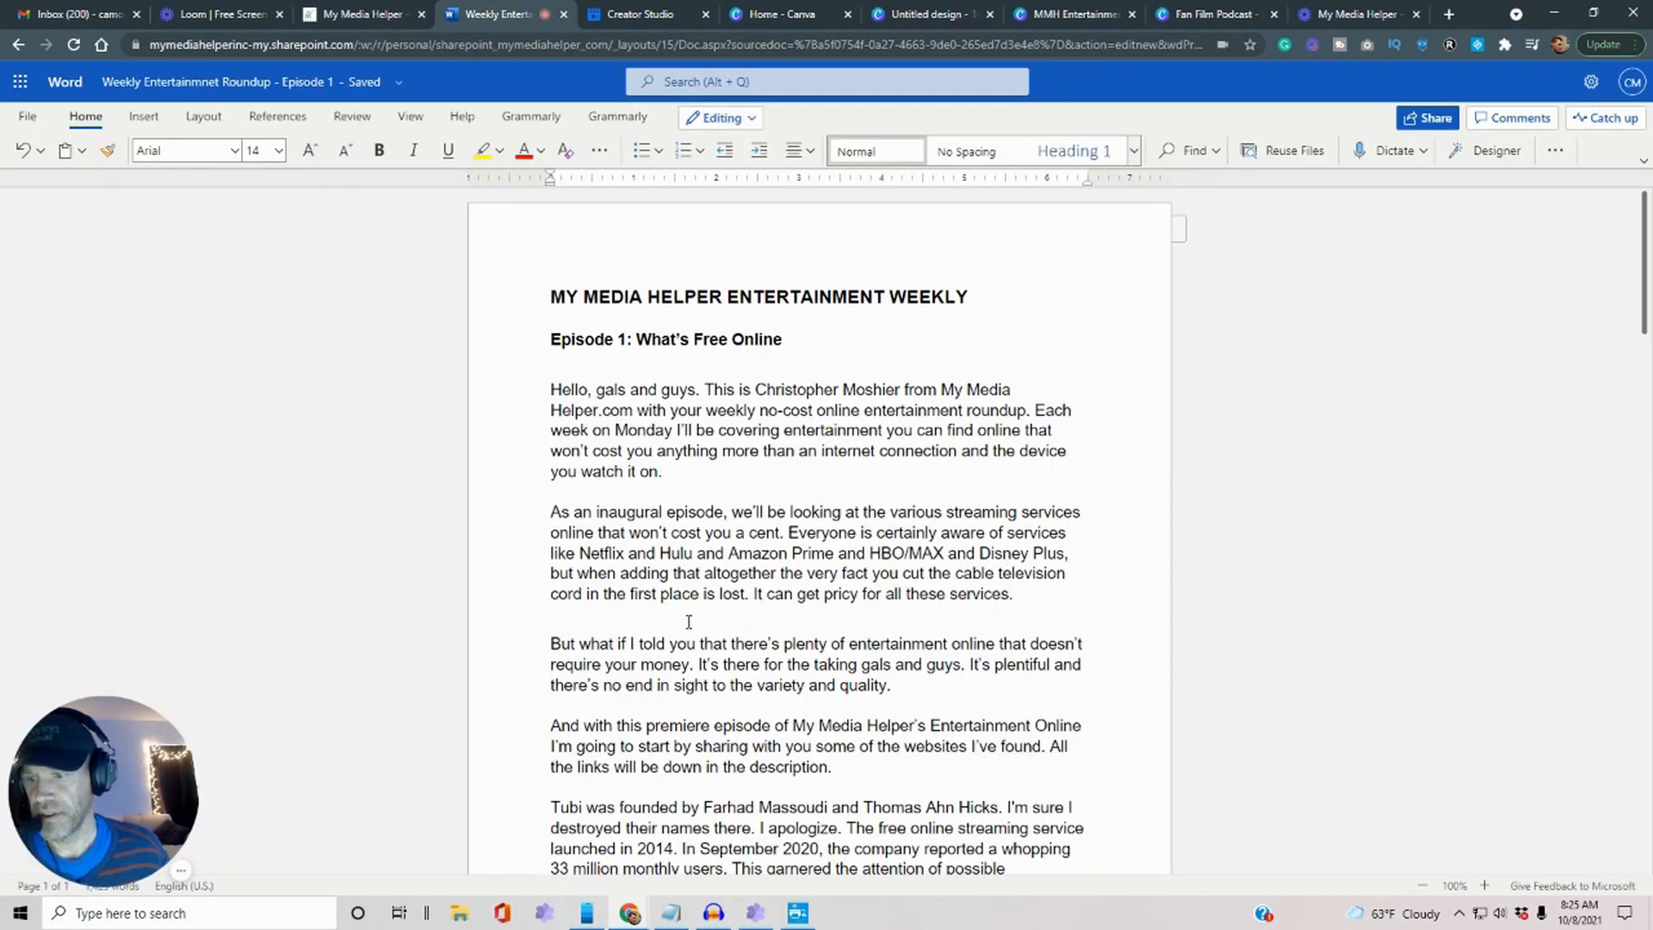
scroll(732, 874, down, 1)
click(714, 912)
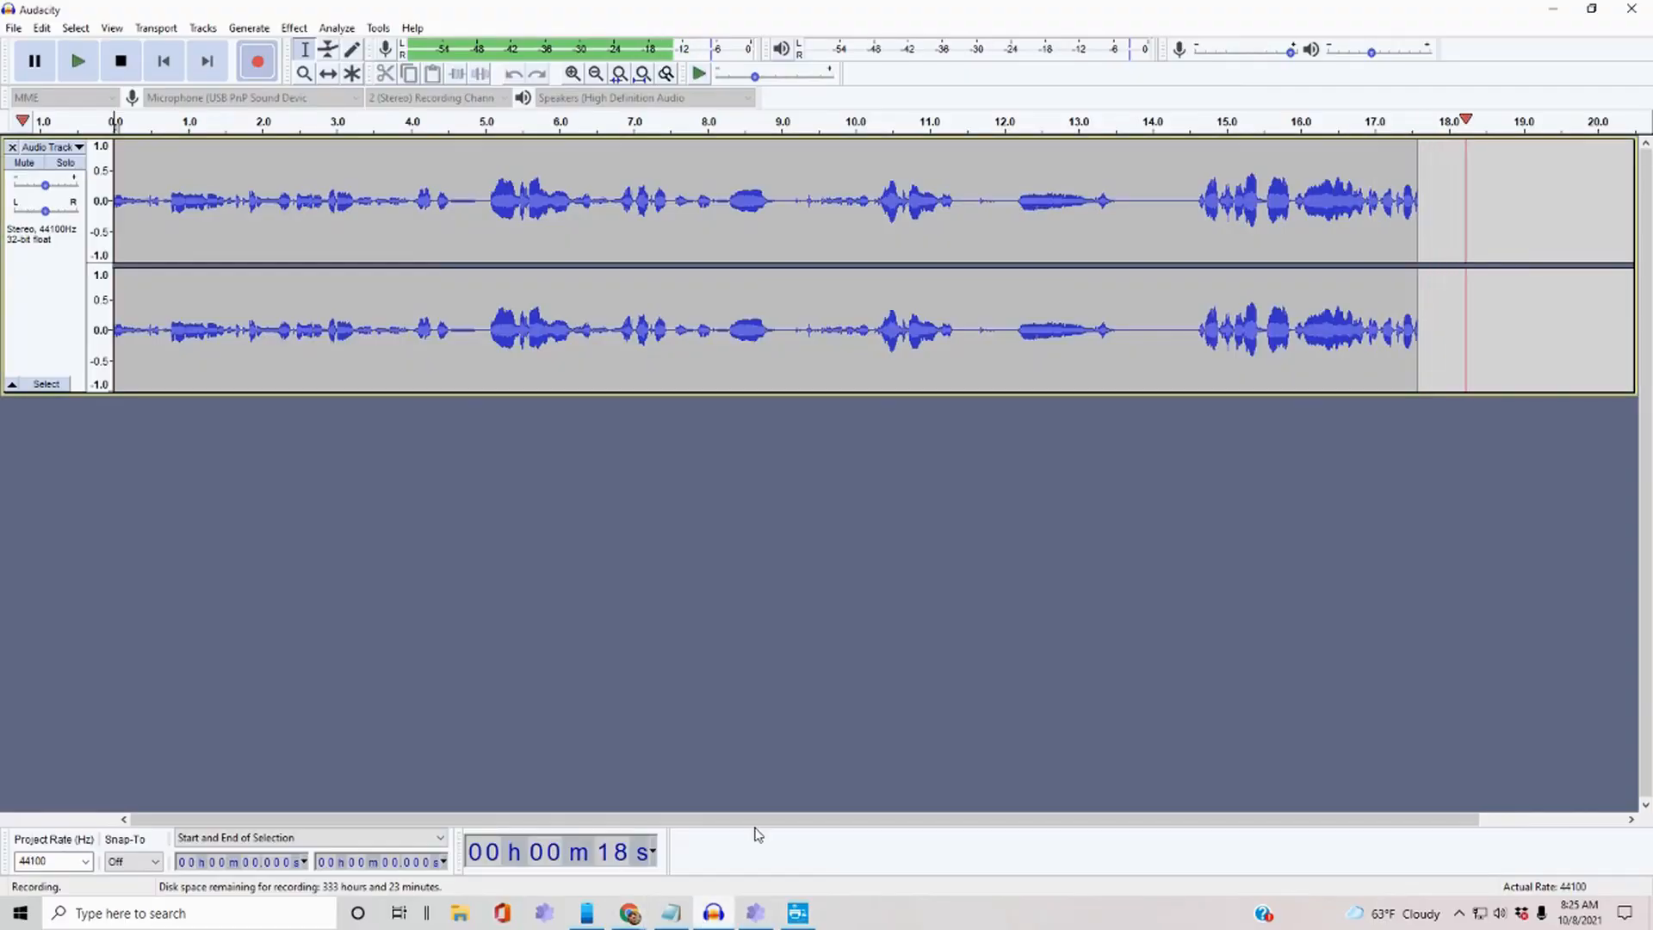
key(space)
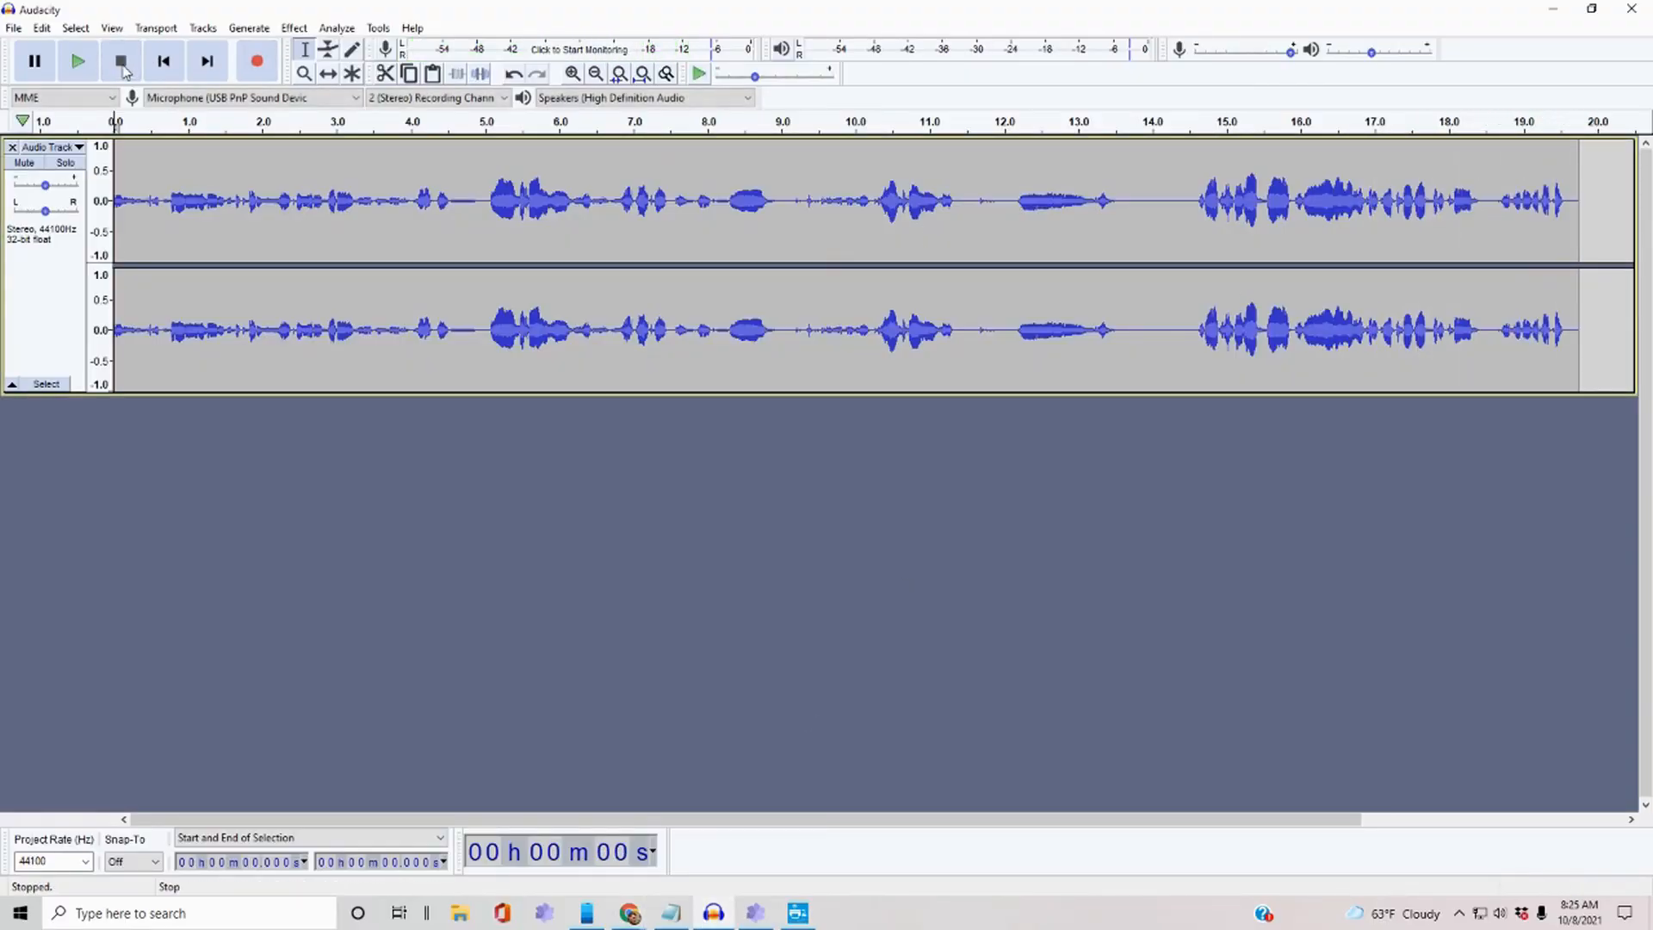
Start exporting the narration as MP3, naming it 'sample'.
click(13, 27)
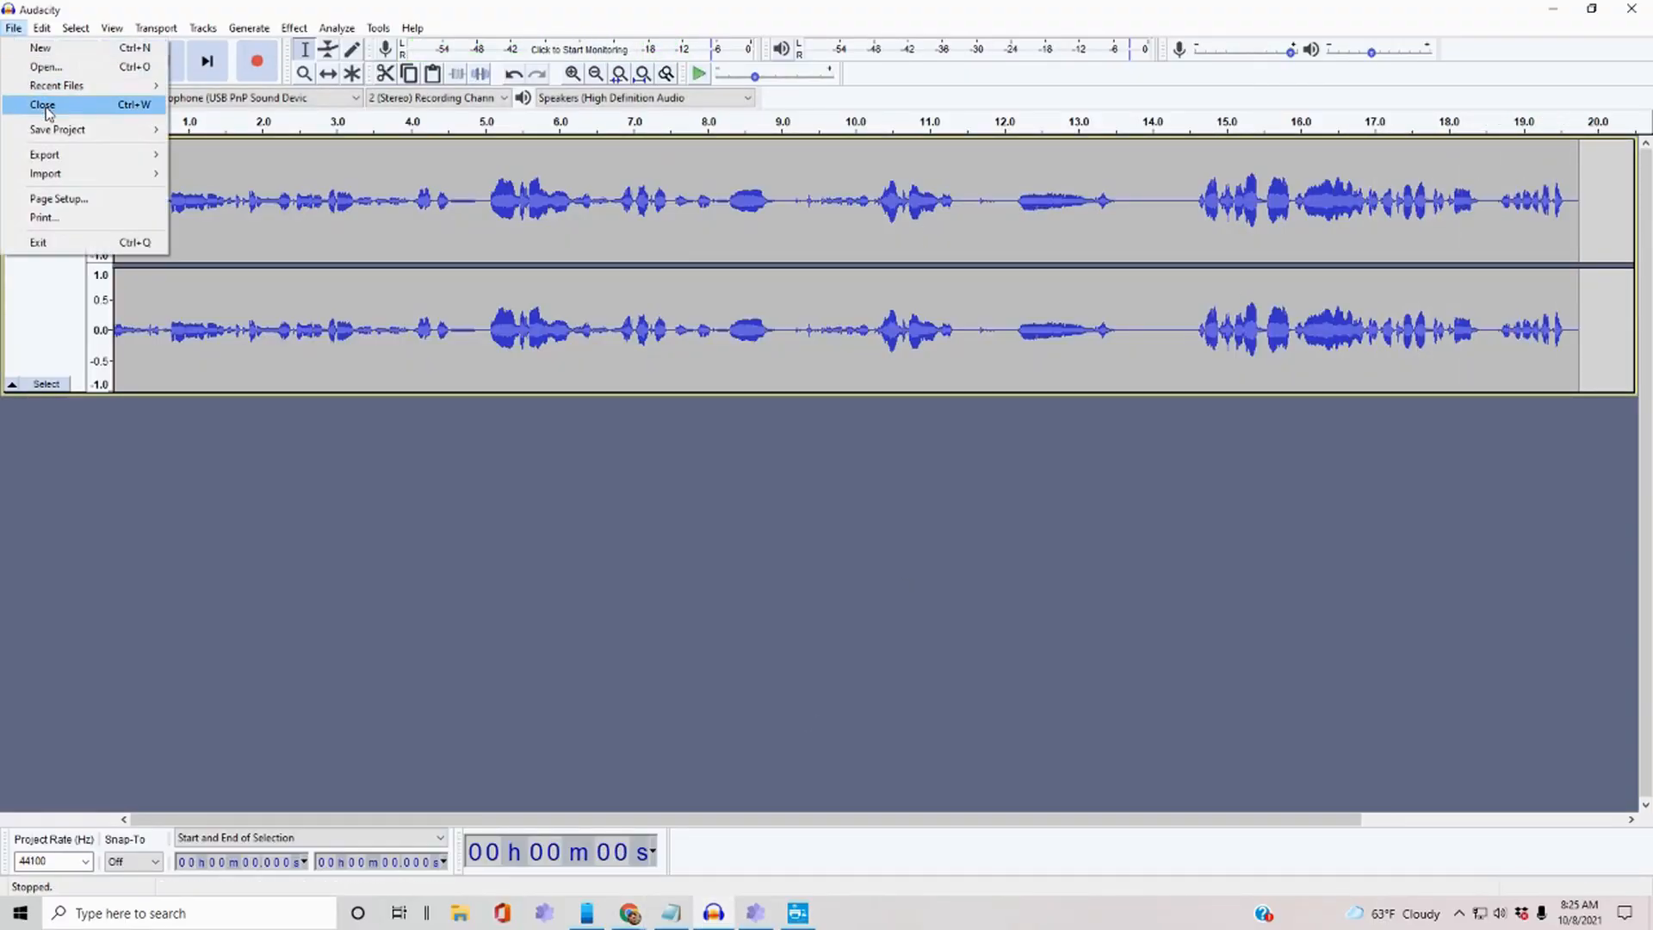
mouse_move(90, 161)
click(245, 156)
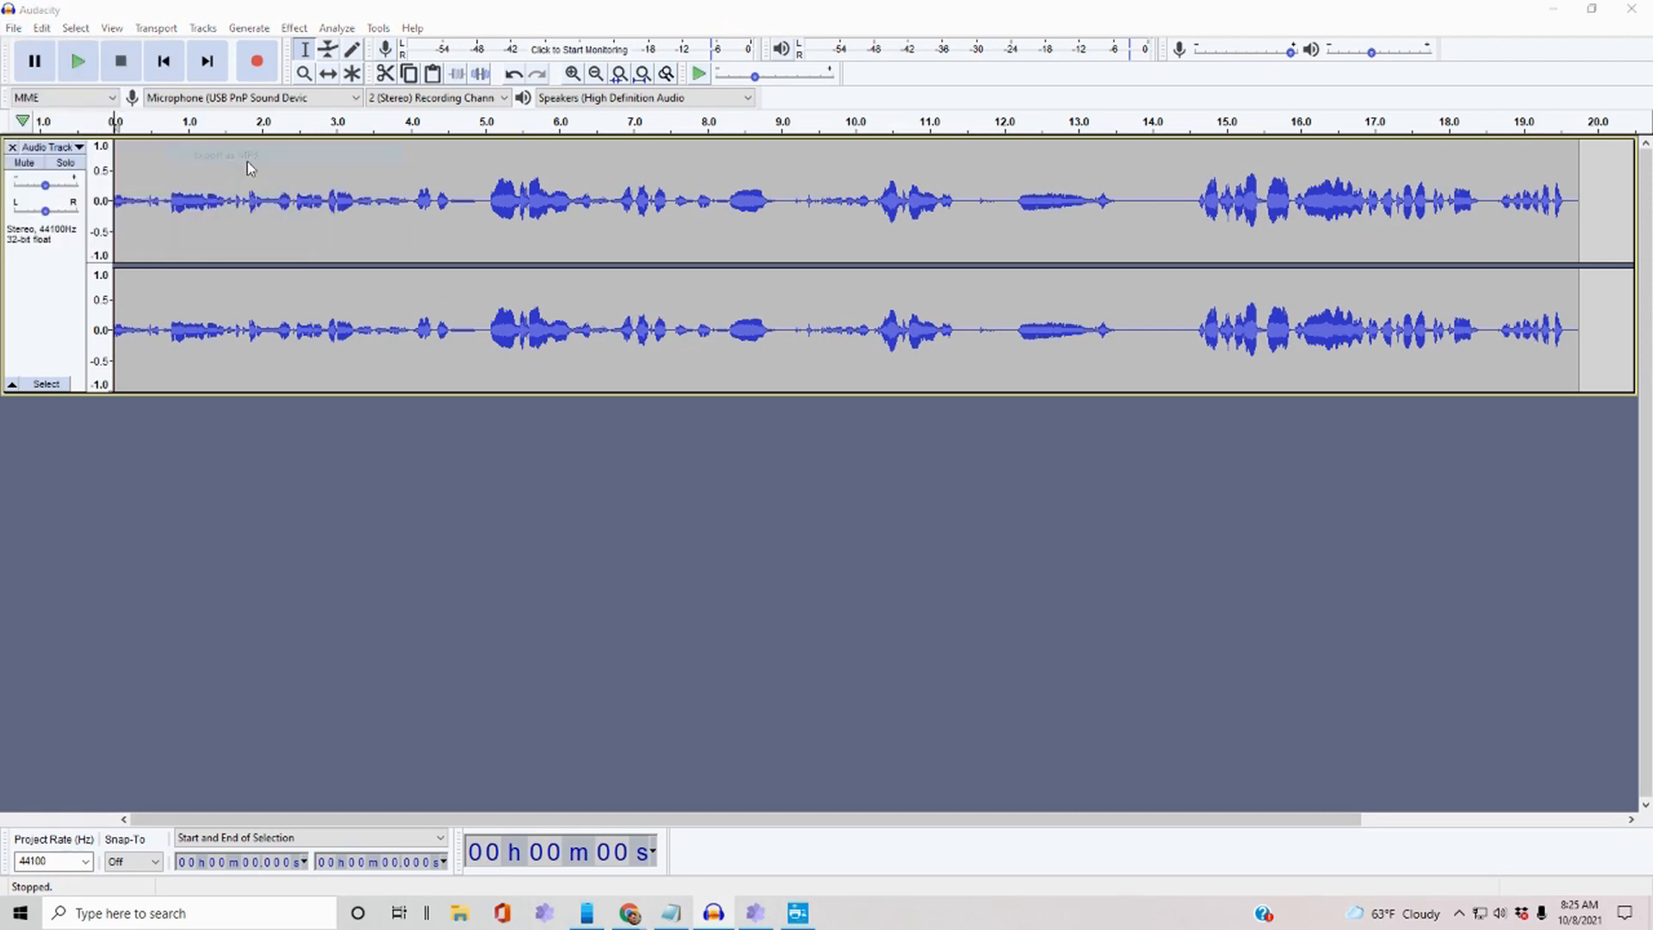
text(sample)
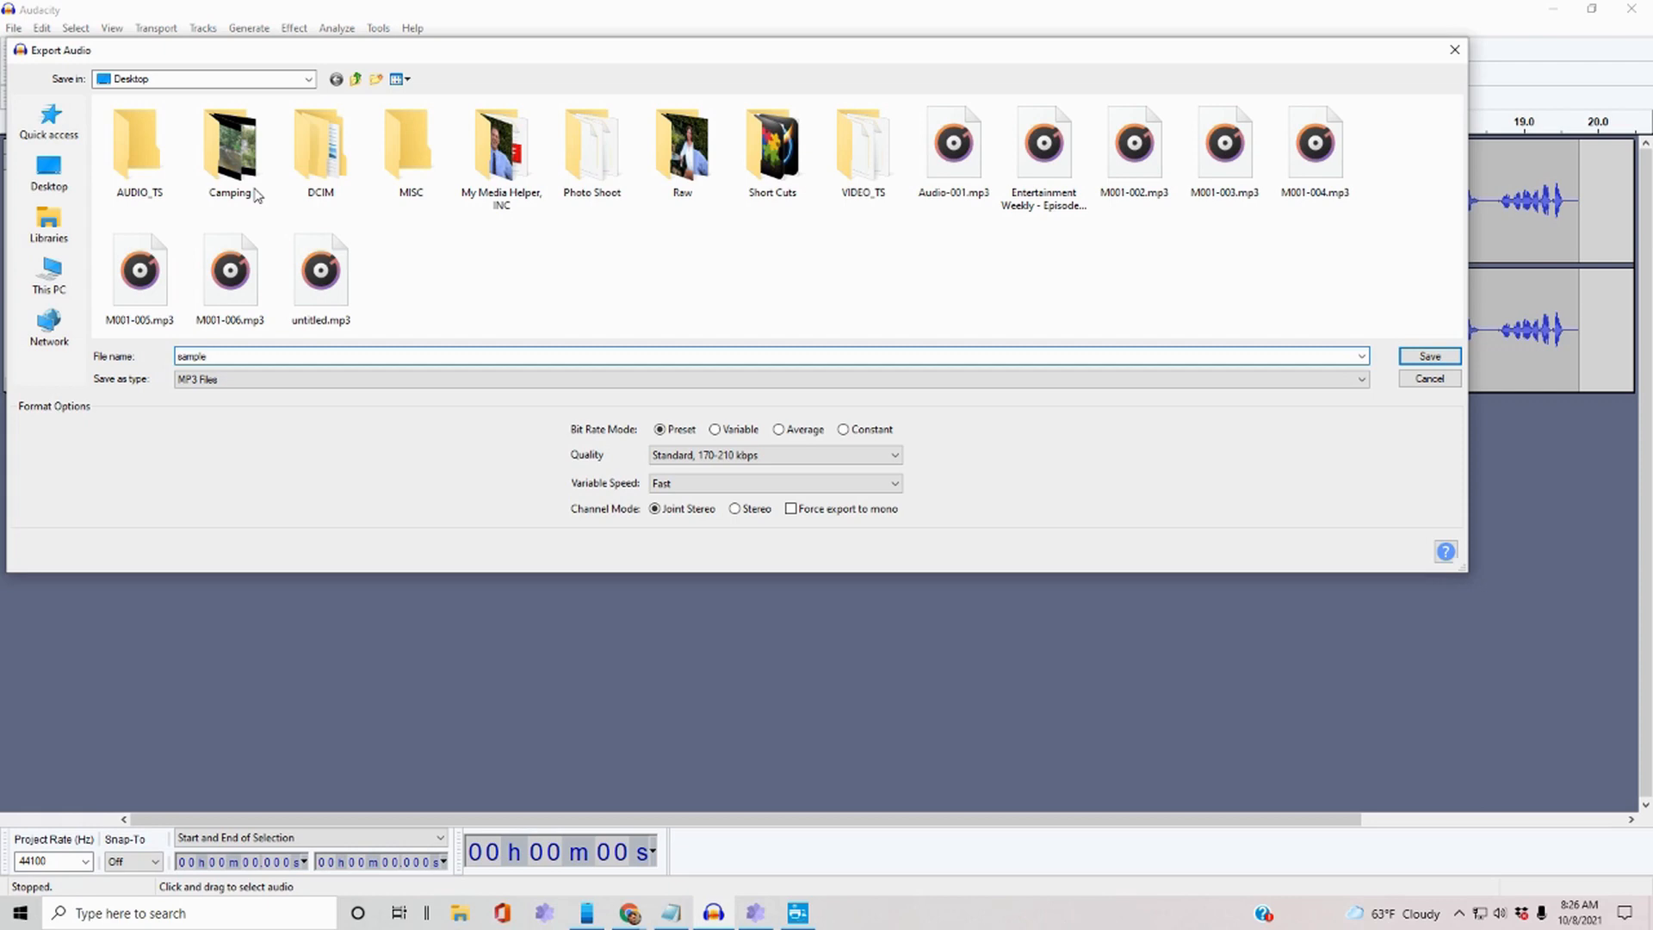
Save 'sample' as MP3 to the Desktop with blank metadata tags.
click(1426, 358)
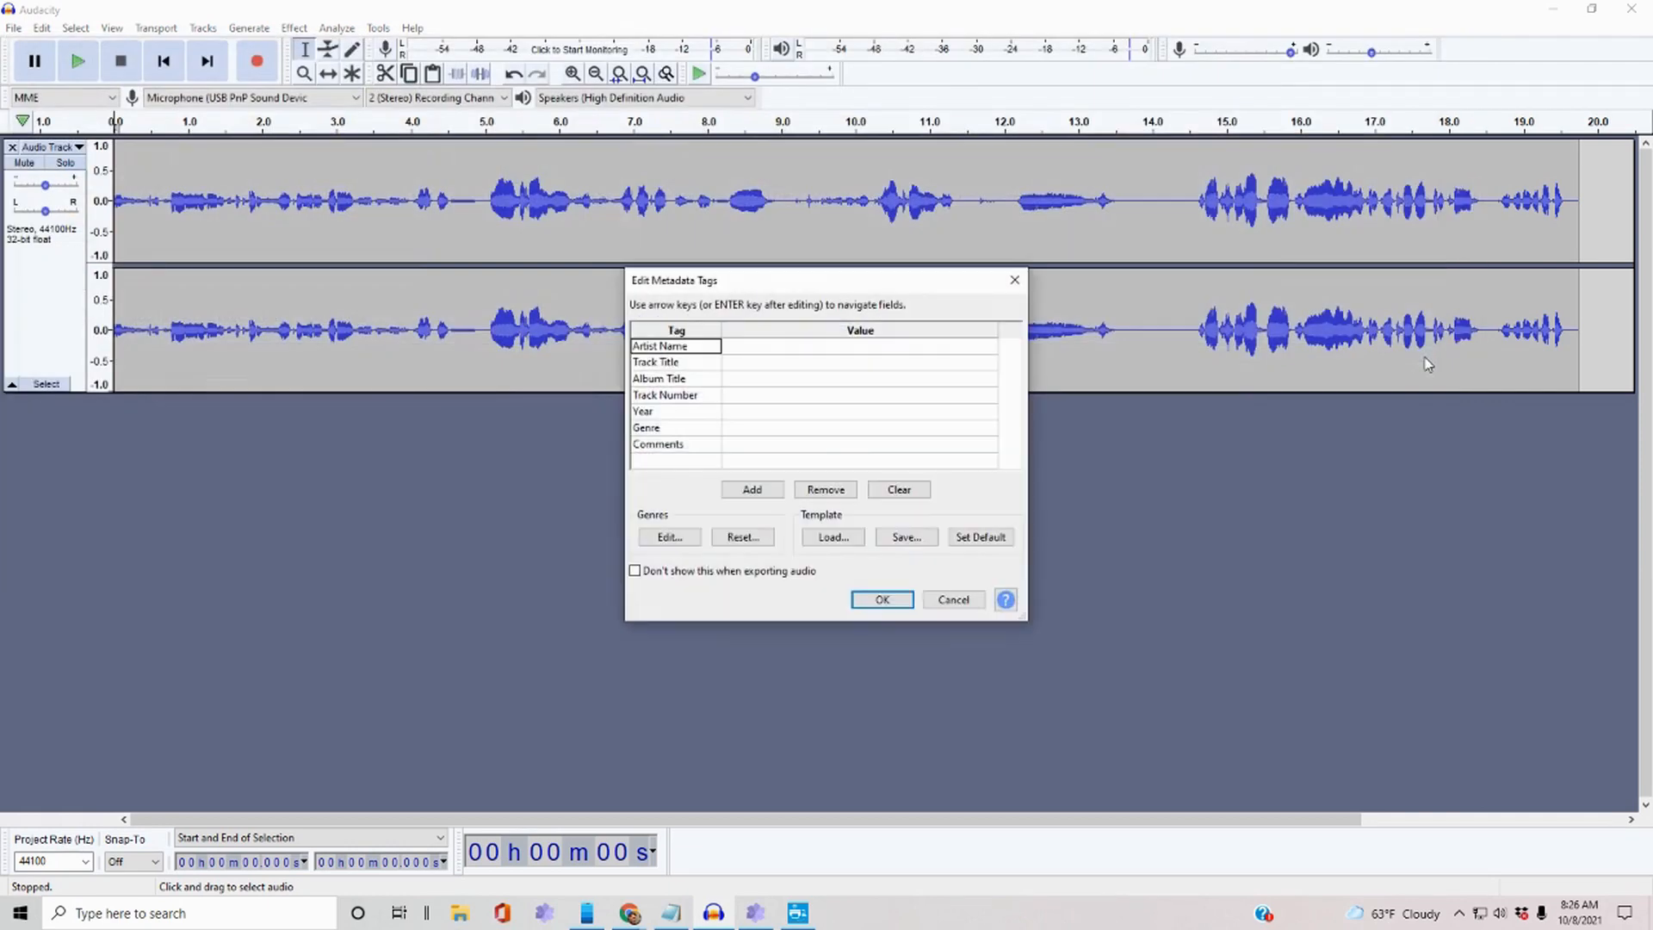
click(878, 601)
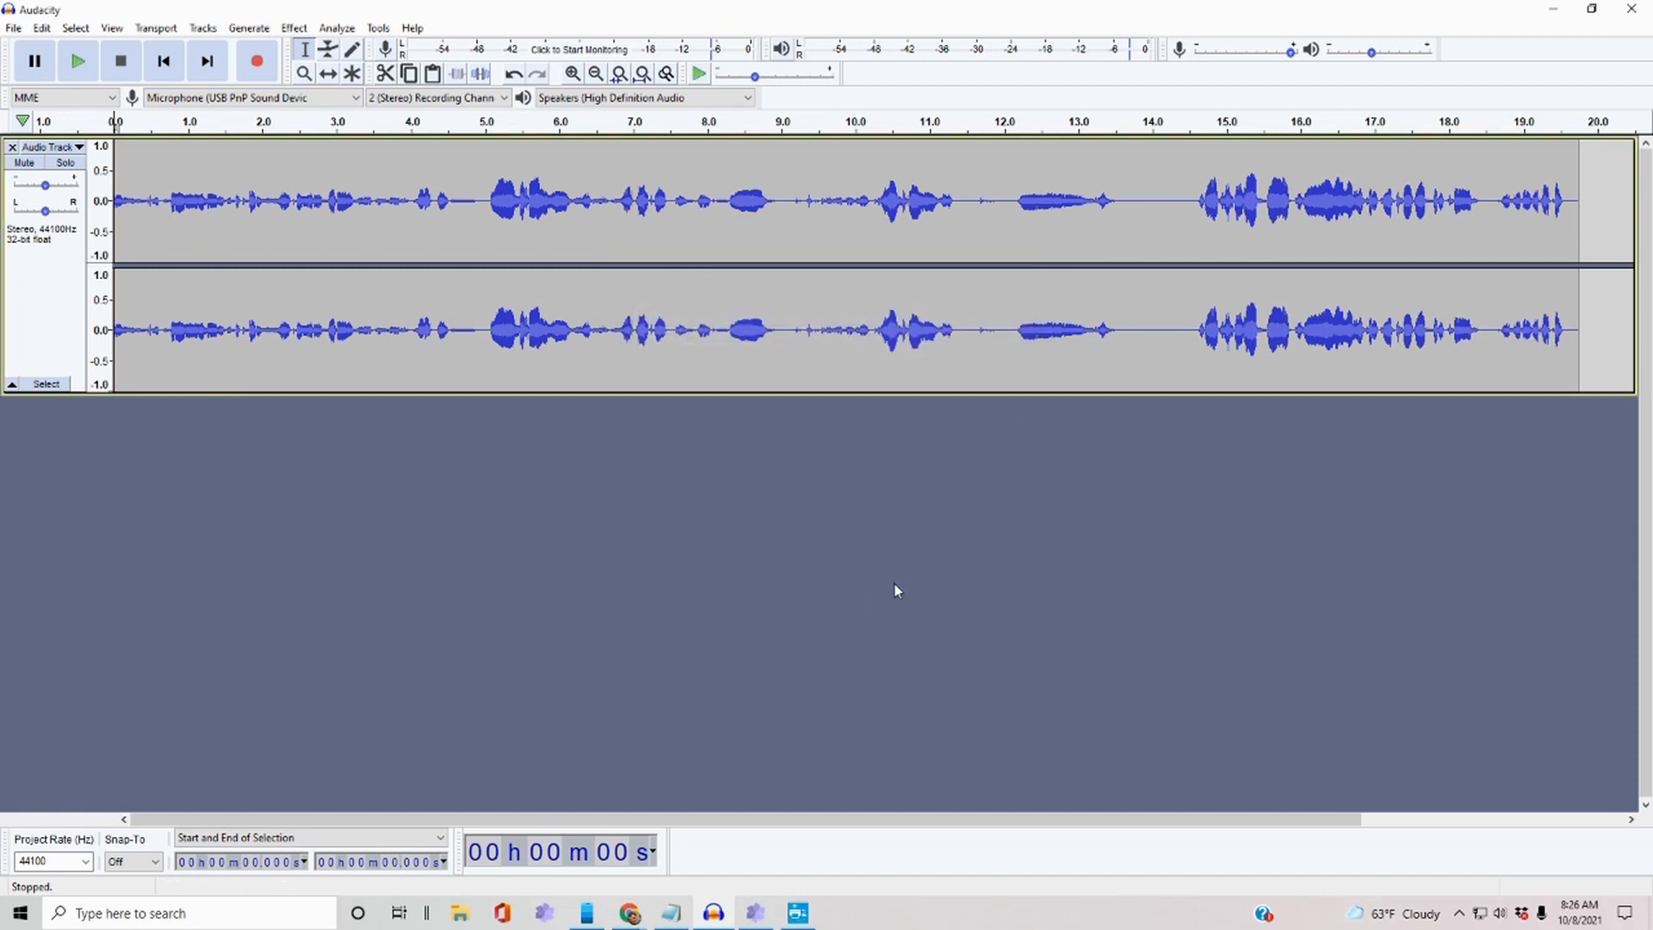
Upload sample.mp3 from the Desktop into the birthday video design's media.
click(1552, 13)
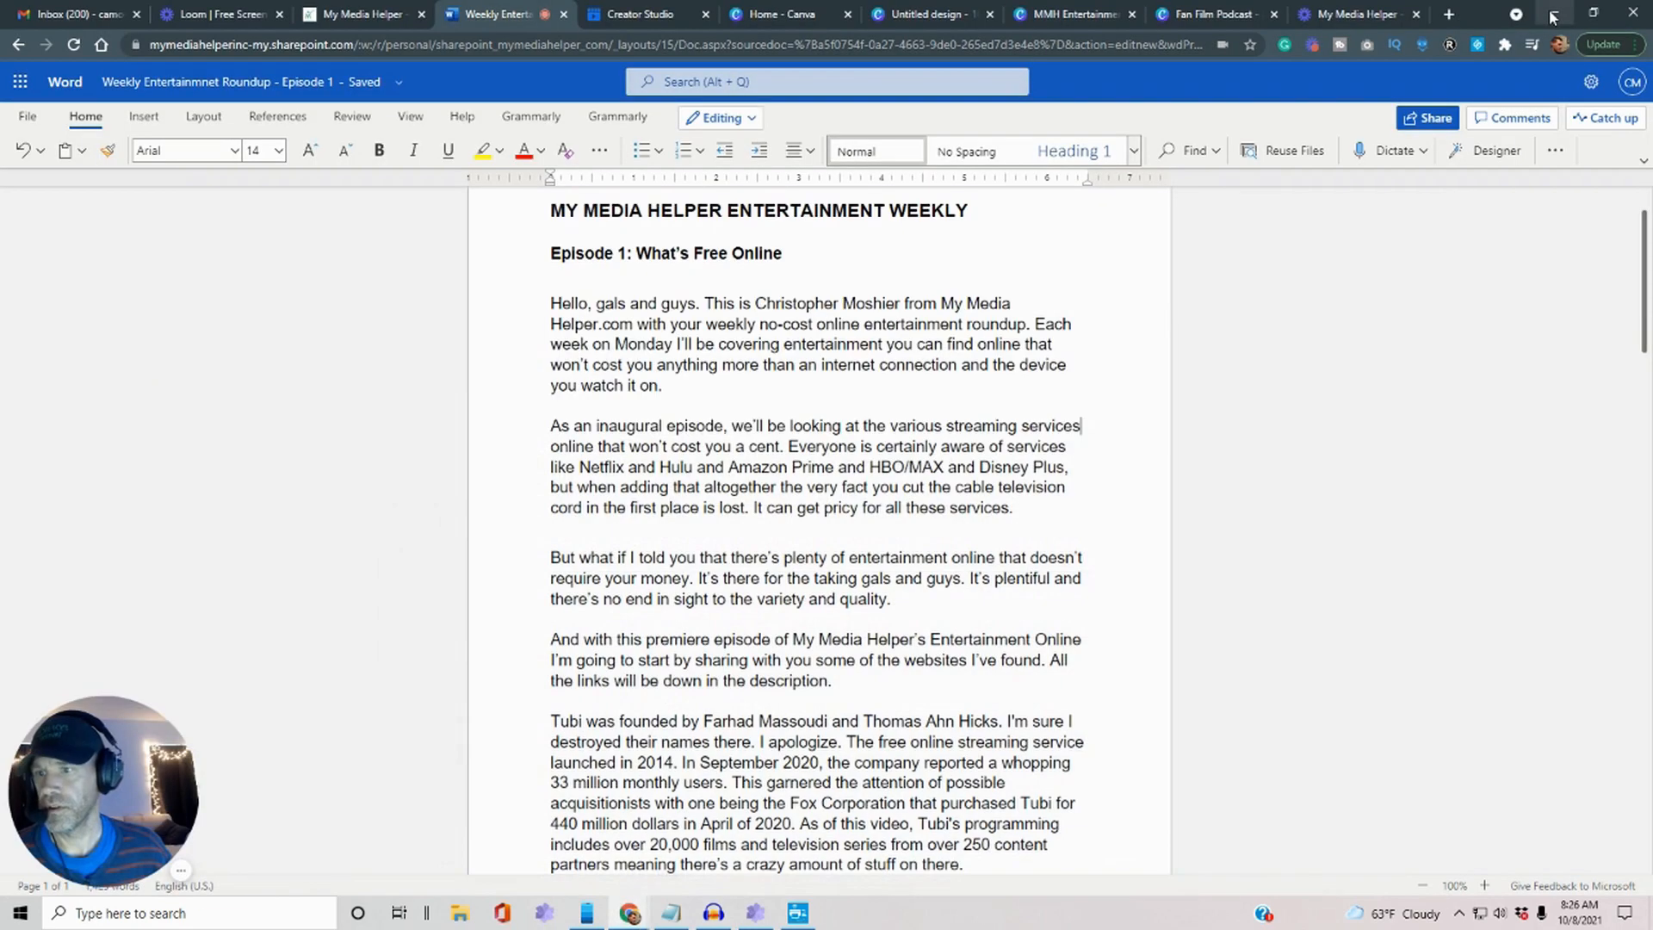
click(899, 18)
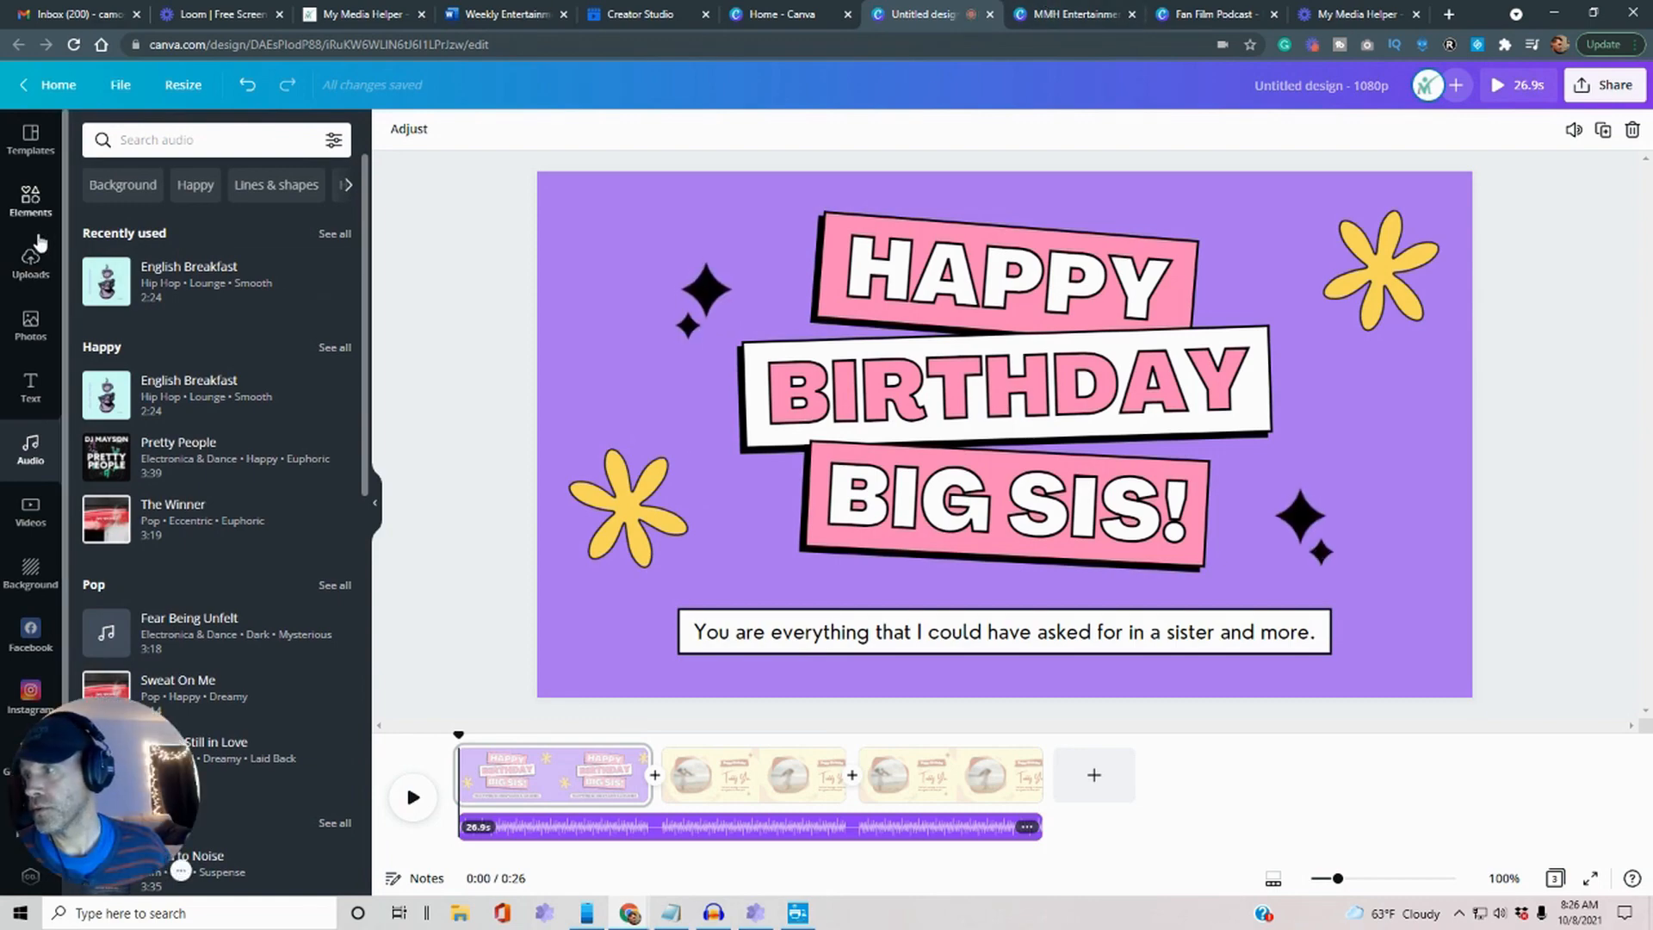
click(32, 262)
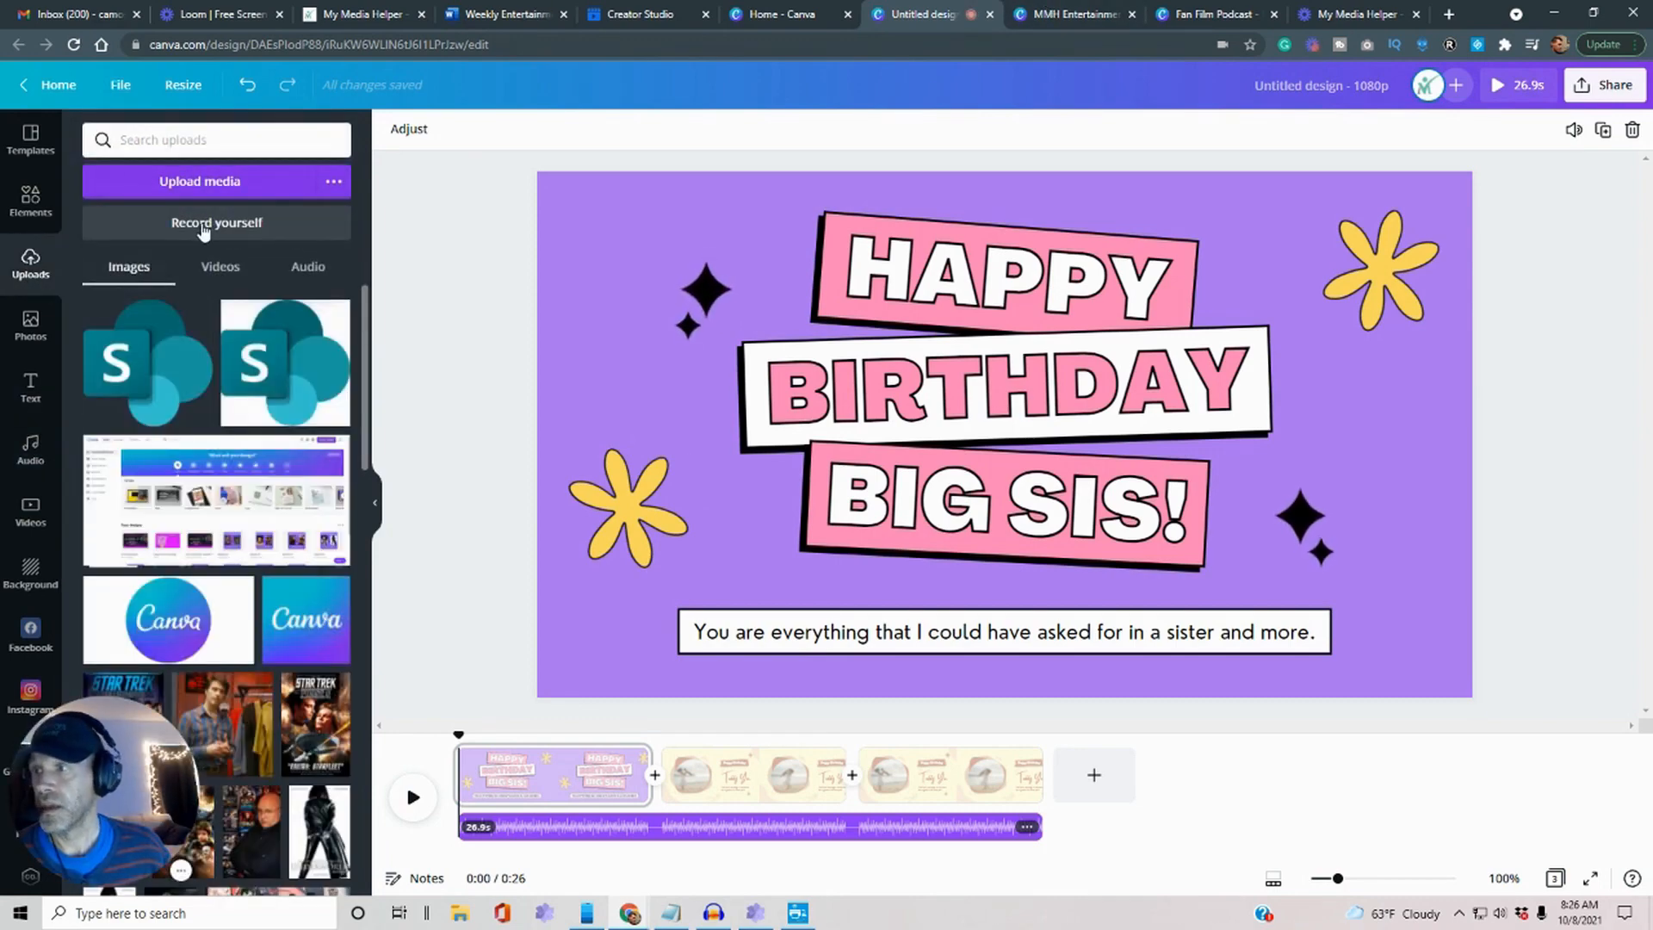
click(207, 183)
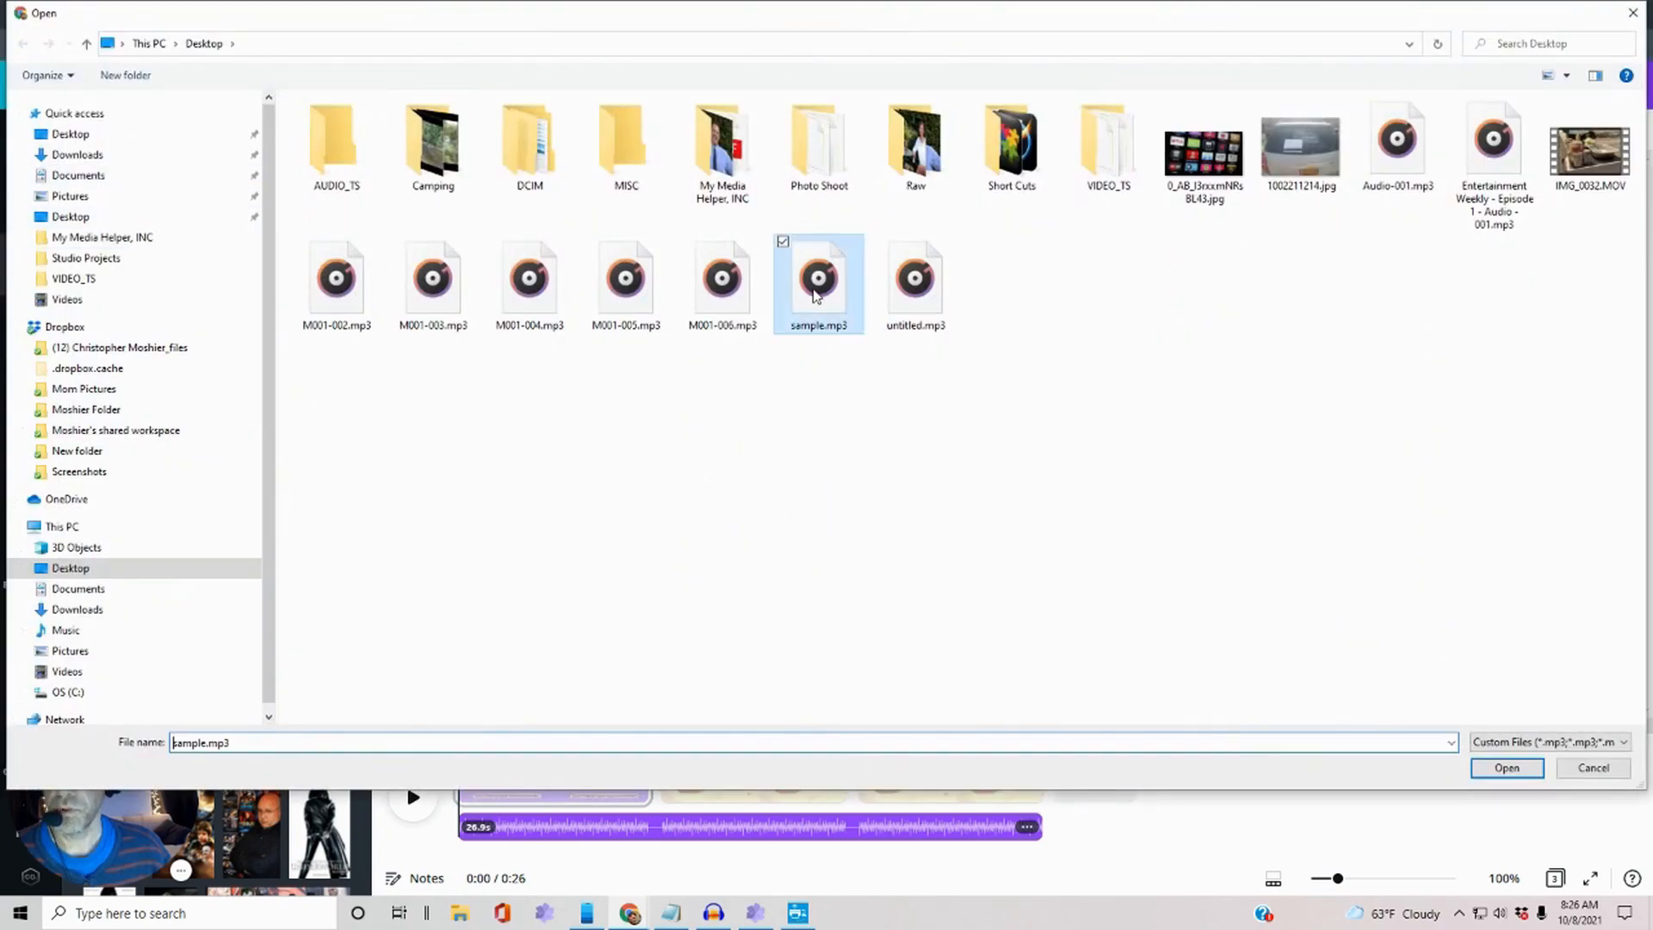
double_click(815, 295)
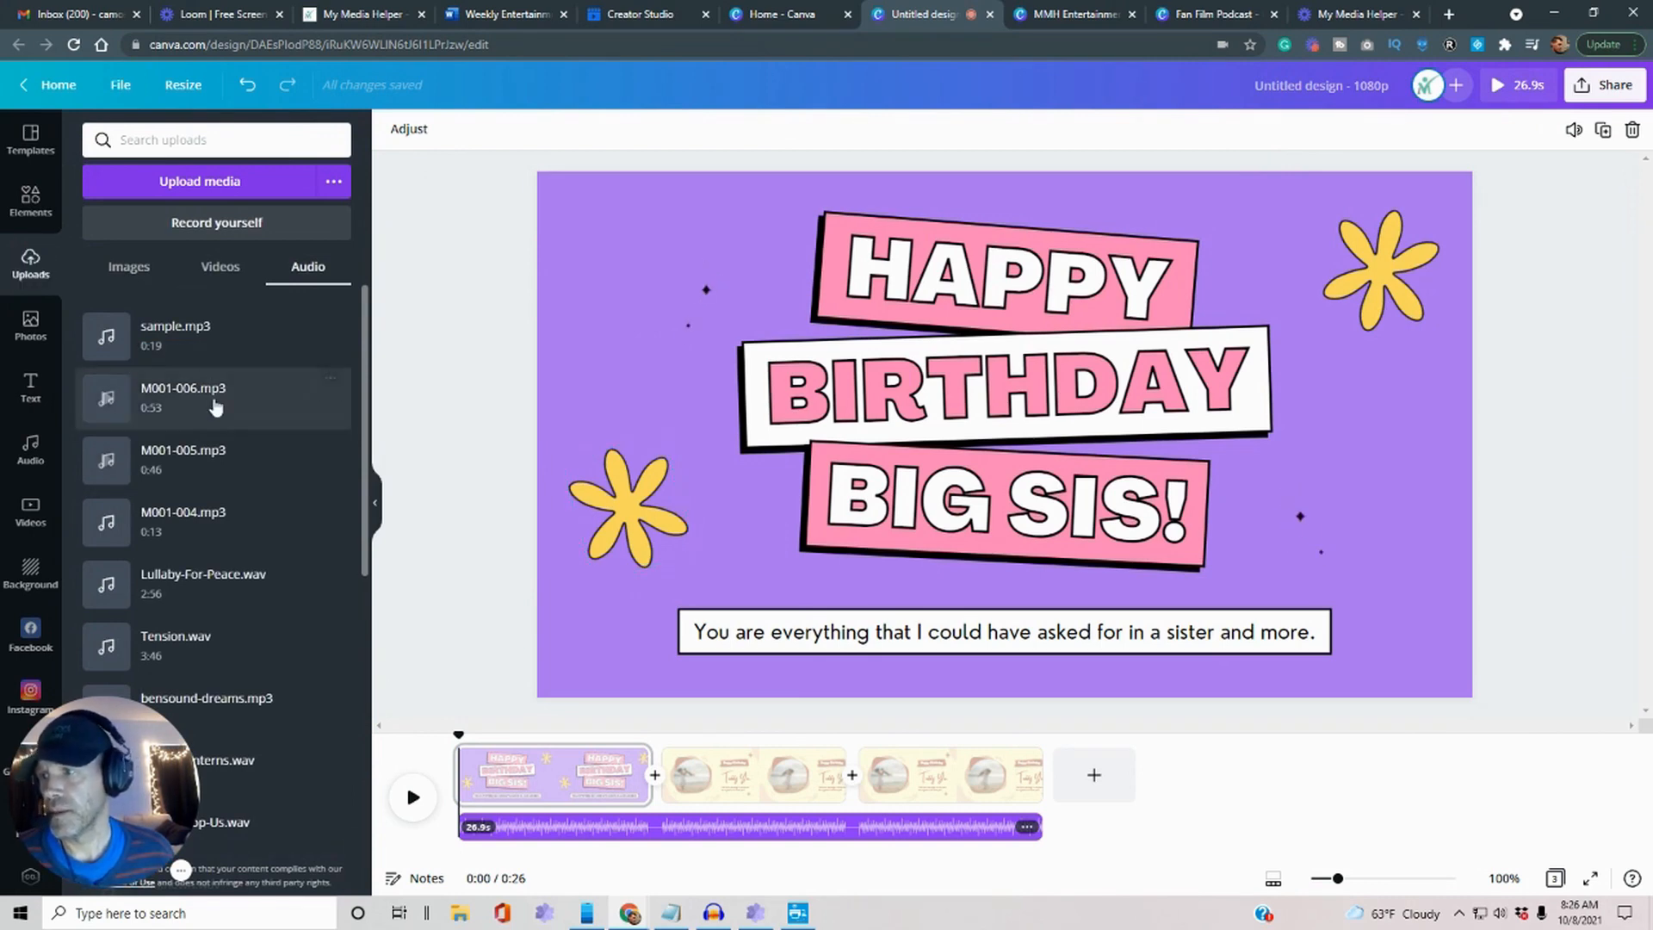
Place the full 19.7s sample.mp3 on the timeline starting about seven seconds in.
drag(163, 345, 800, 868)
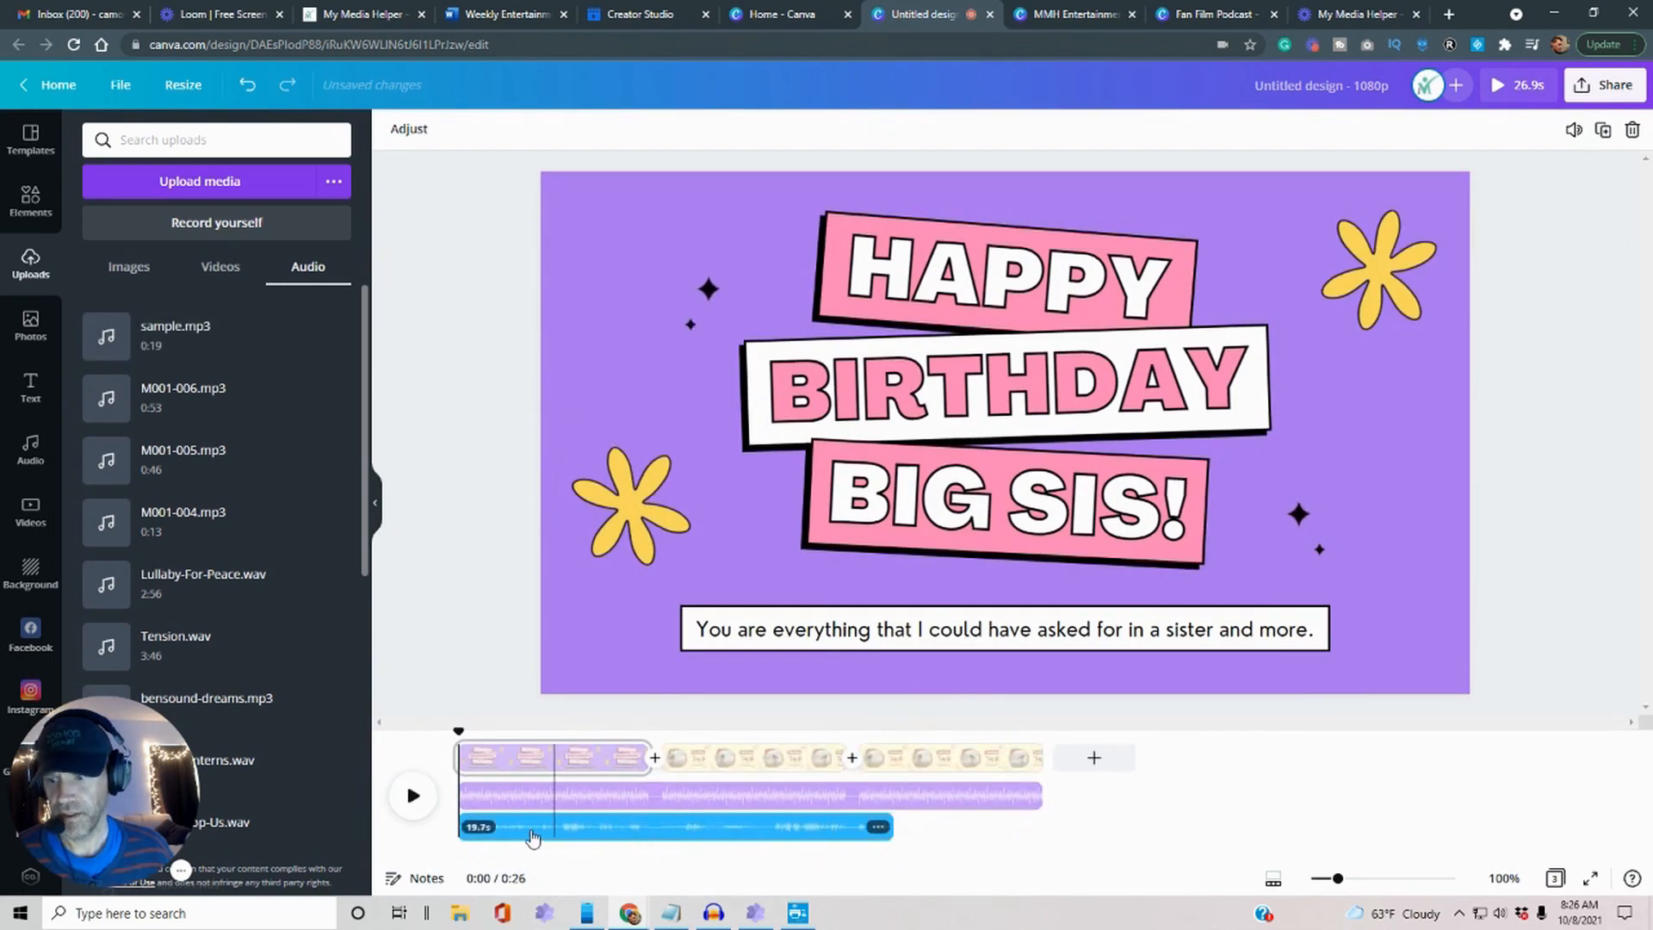
drag(541, 831, 730, 830)
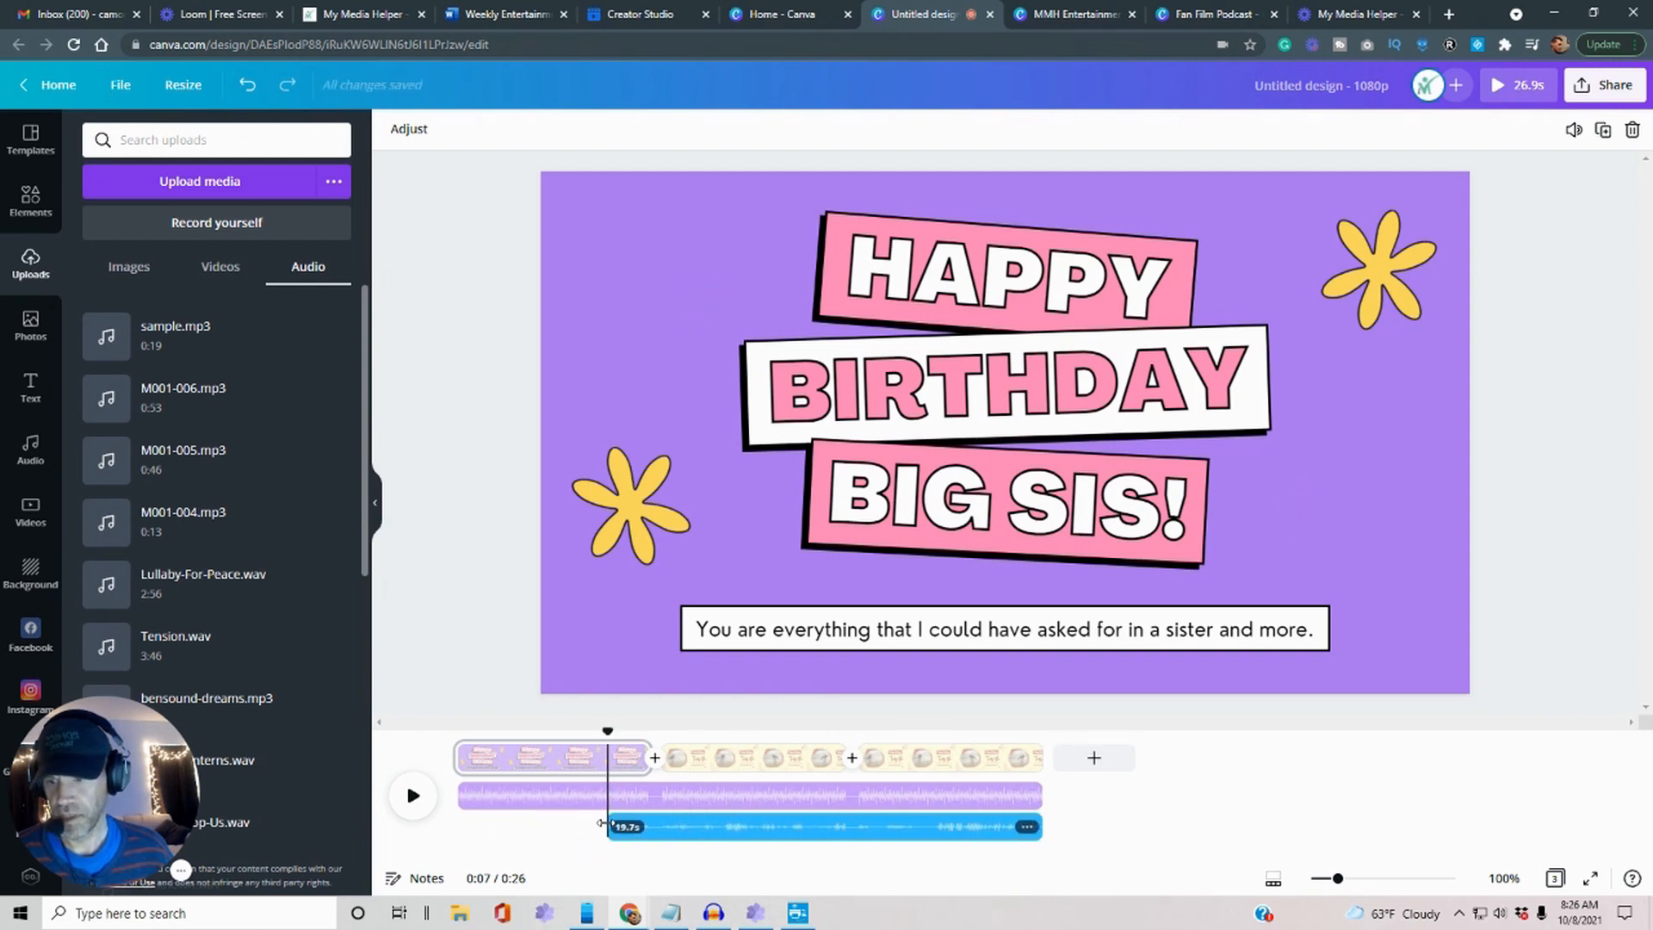
drag(601, 824, 761, 826)
drag(634, 823, 608, 825)
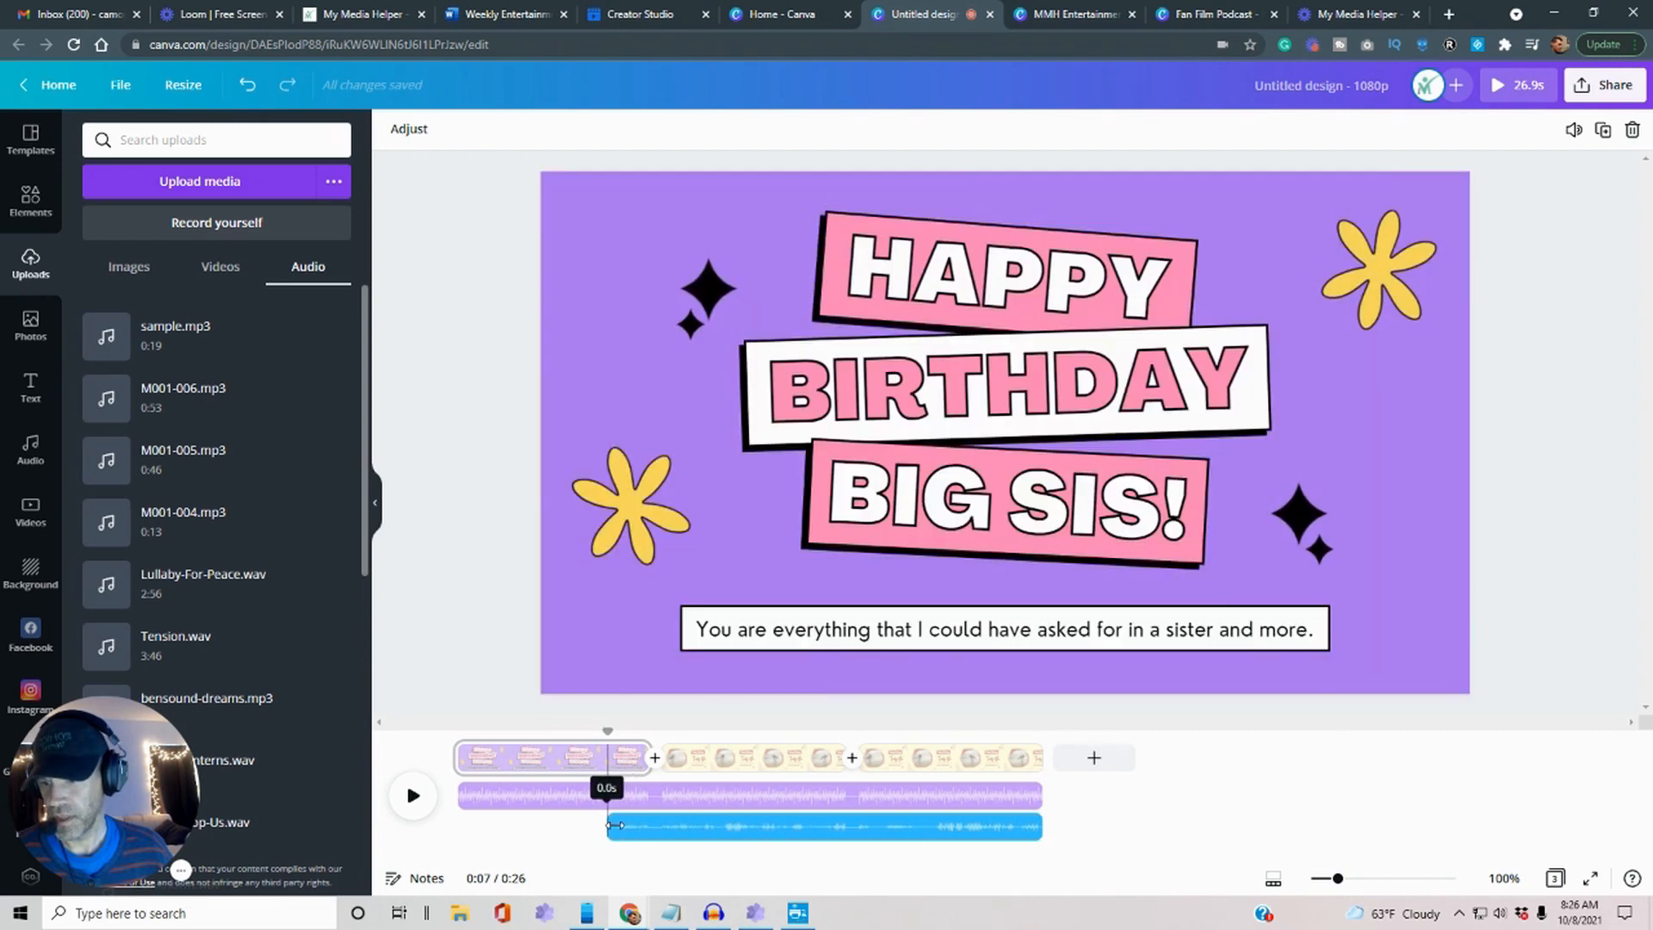
click(711, 835)
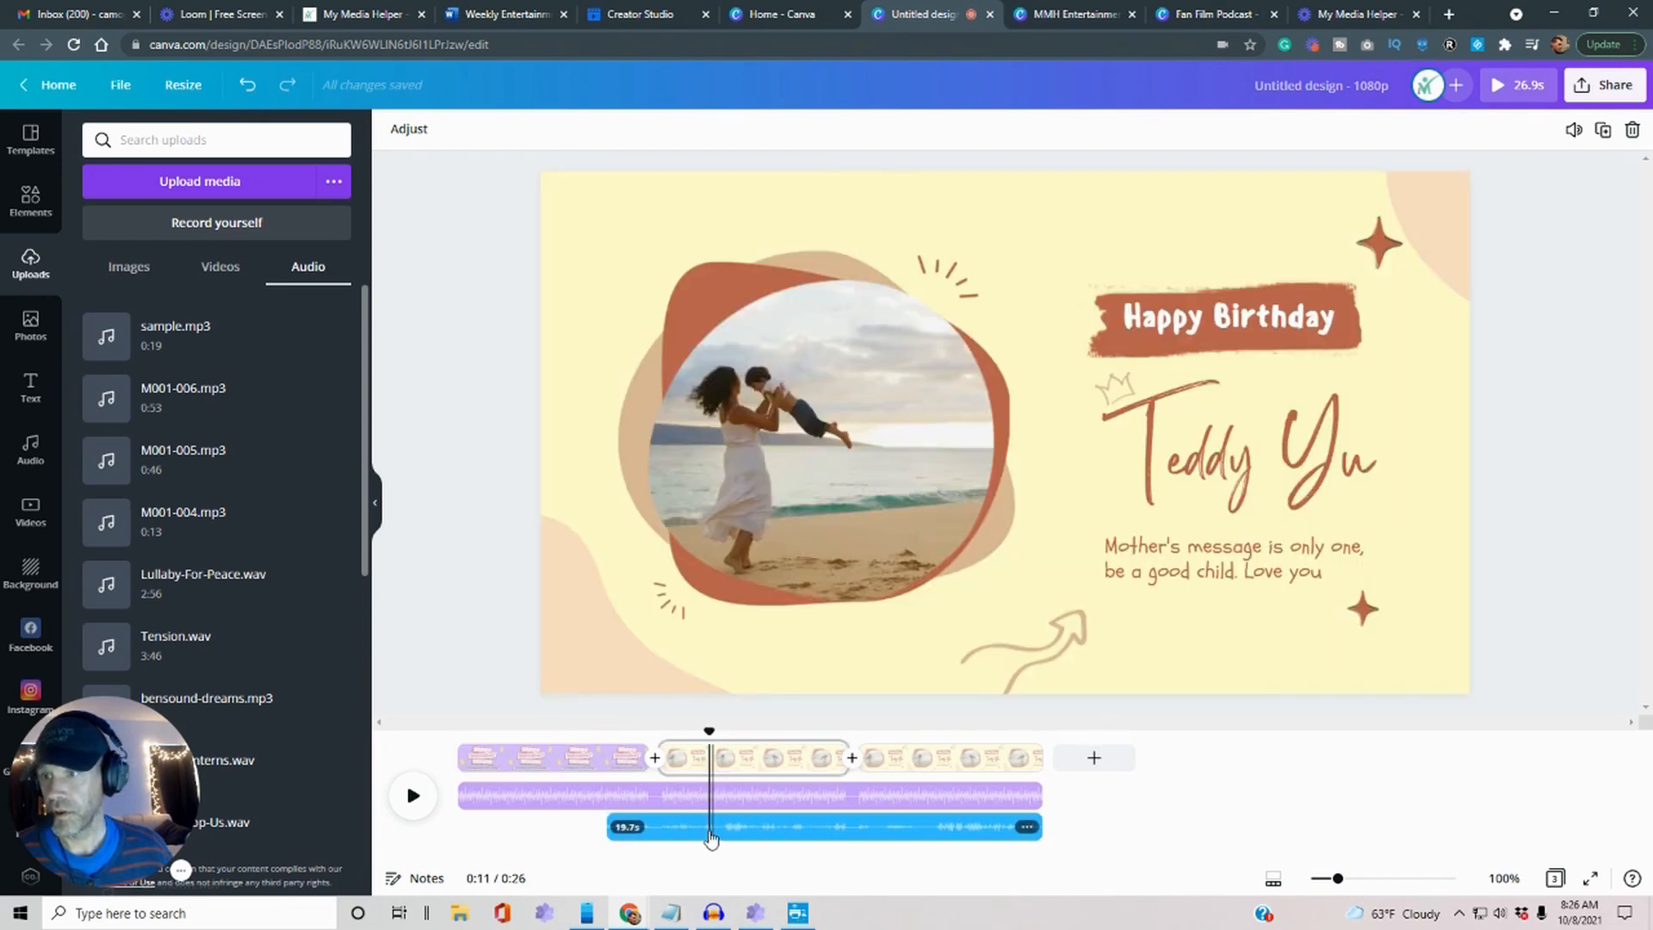
Adjust the narration track's volume level.
right_click(756, 833)
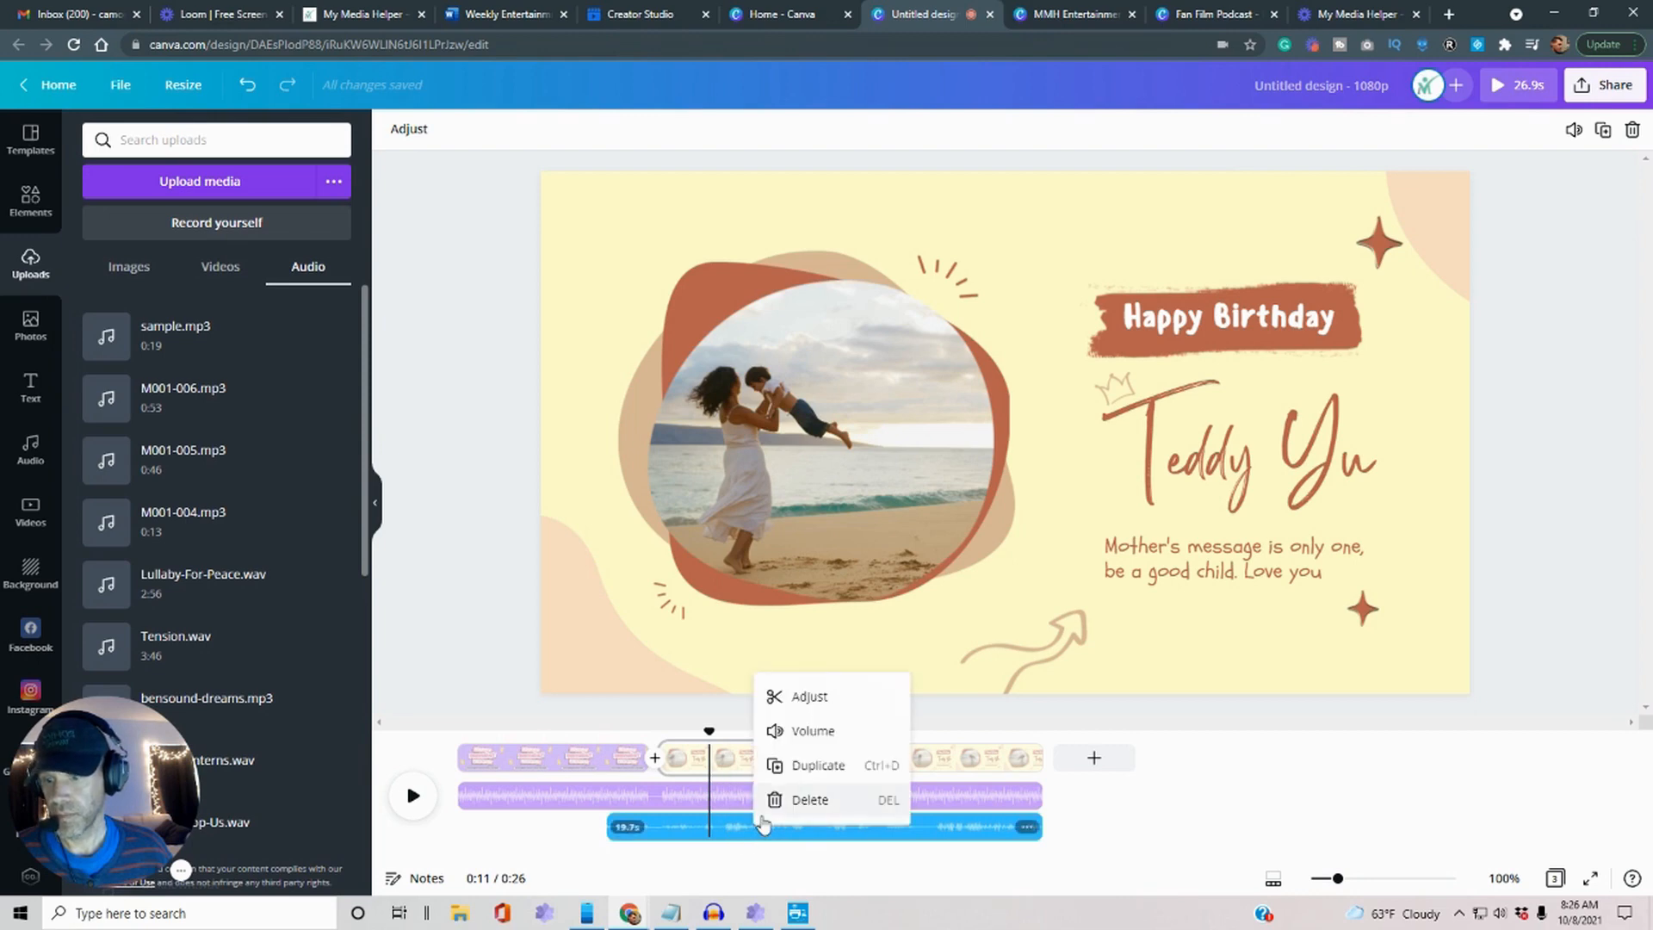
click(797, 730)
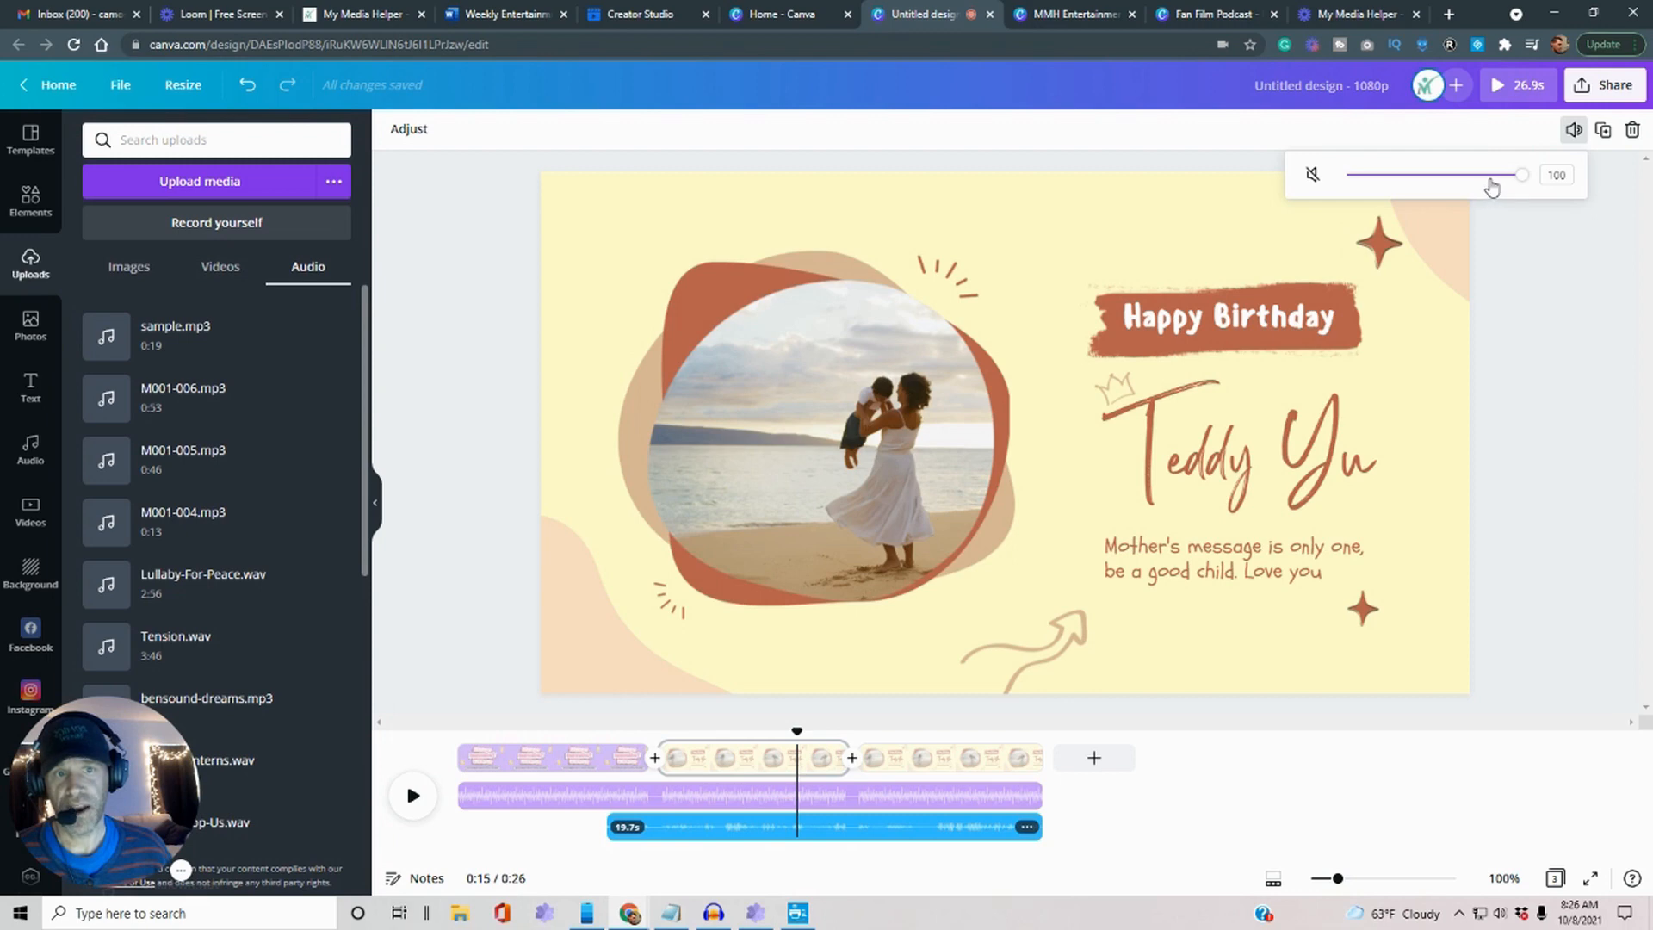
mouse_move(1516, 178)
mouse_down()
mouse_move(1372, 178)
mouse_move(1543, 178)
mouse_up()
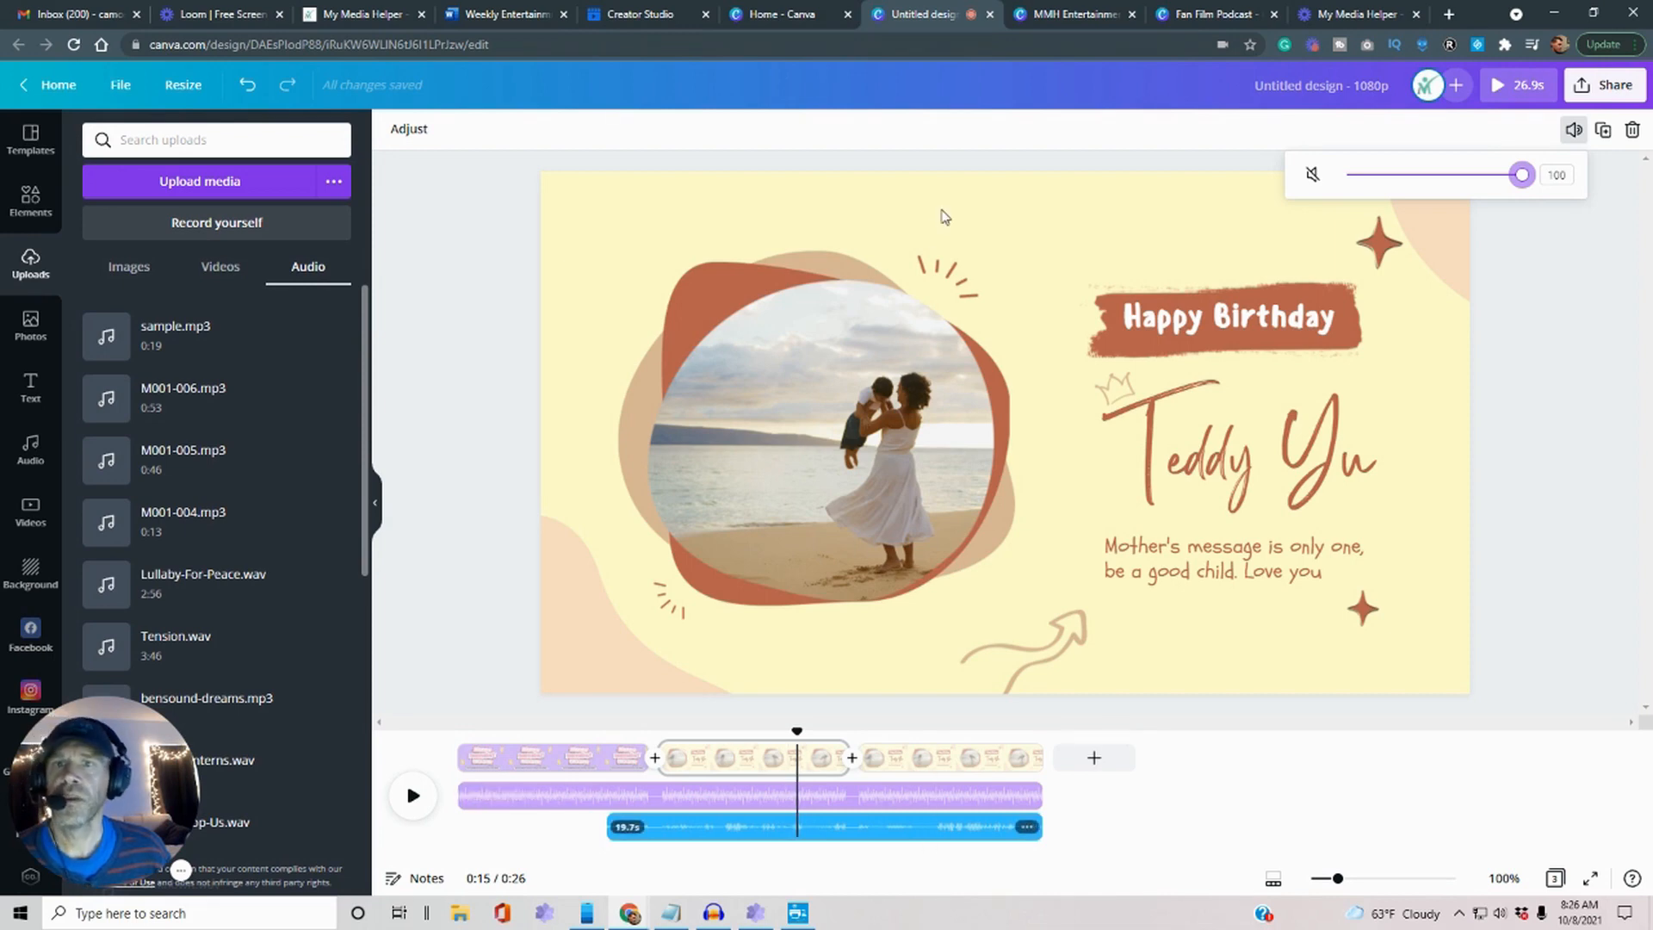
click(1074, 10)
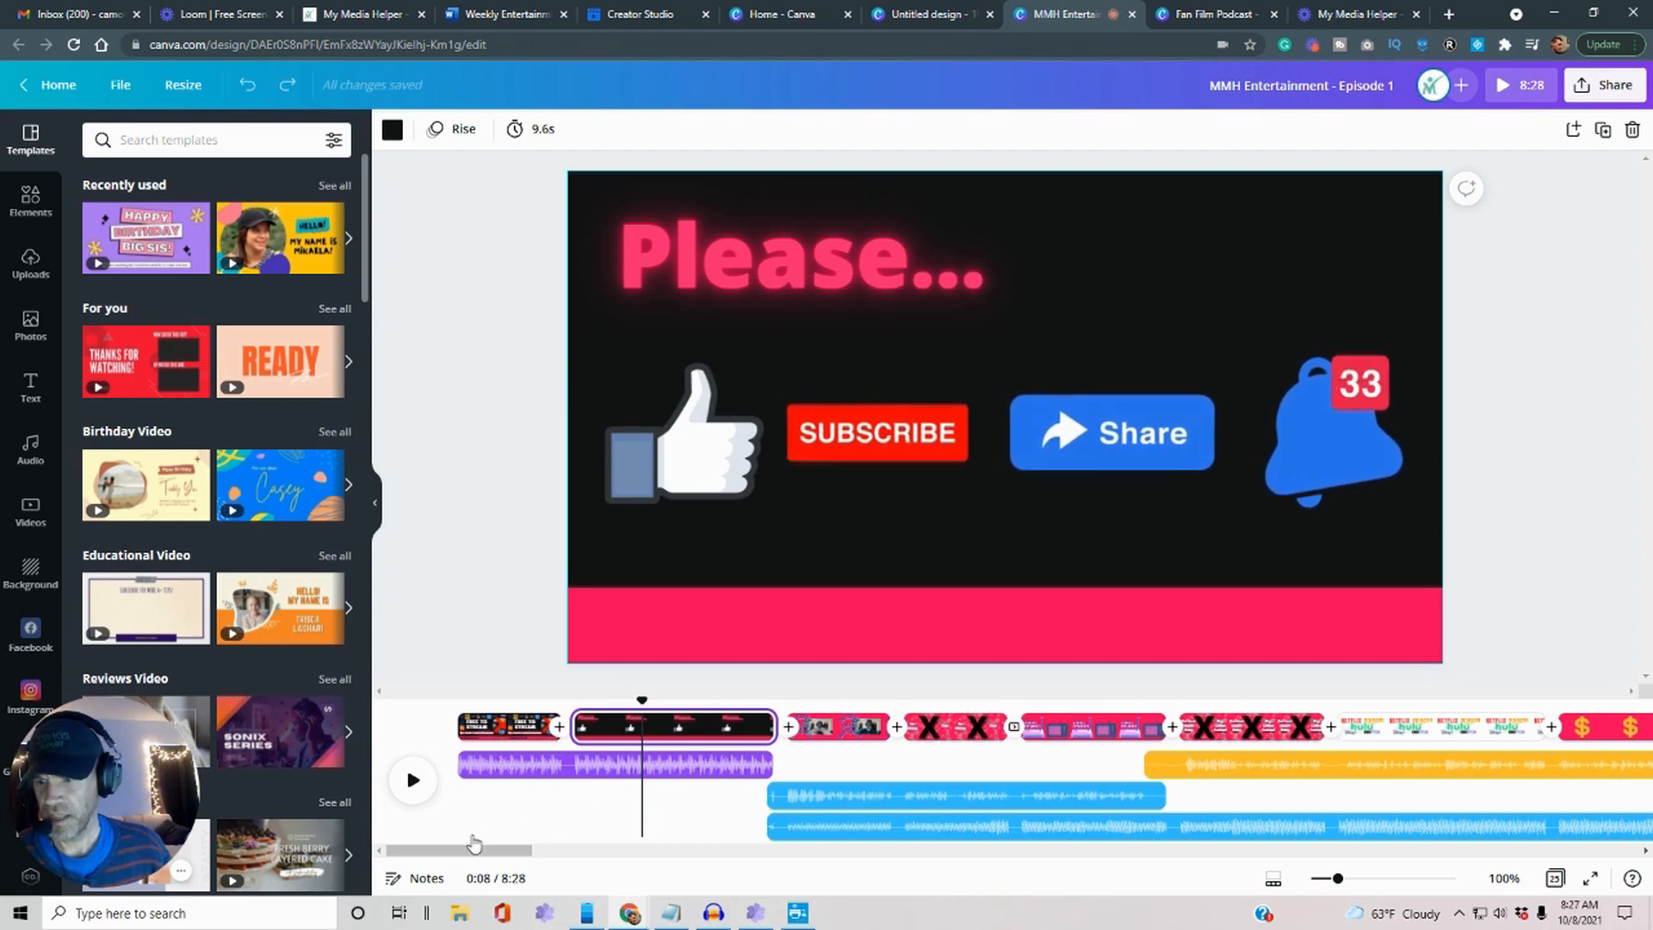
Add sample.mp3 from Uploads > Audio to the episode timeline, placing it around 2:59.
click(30, 262)
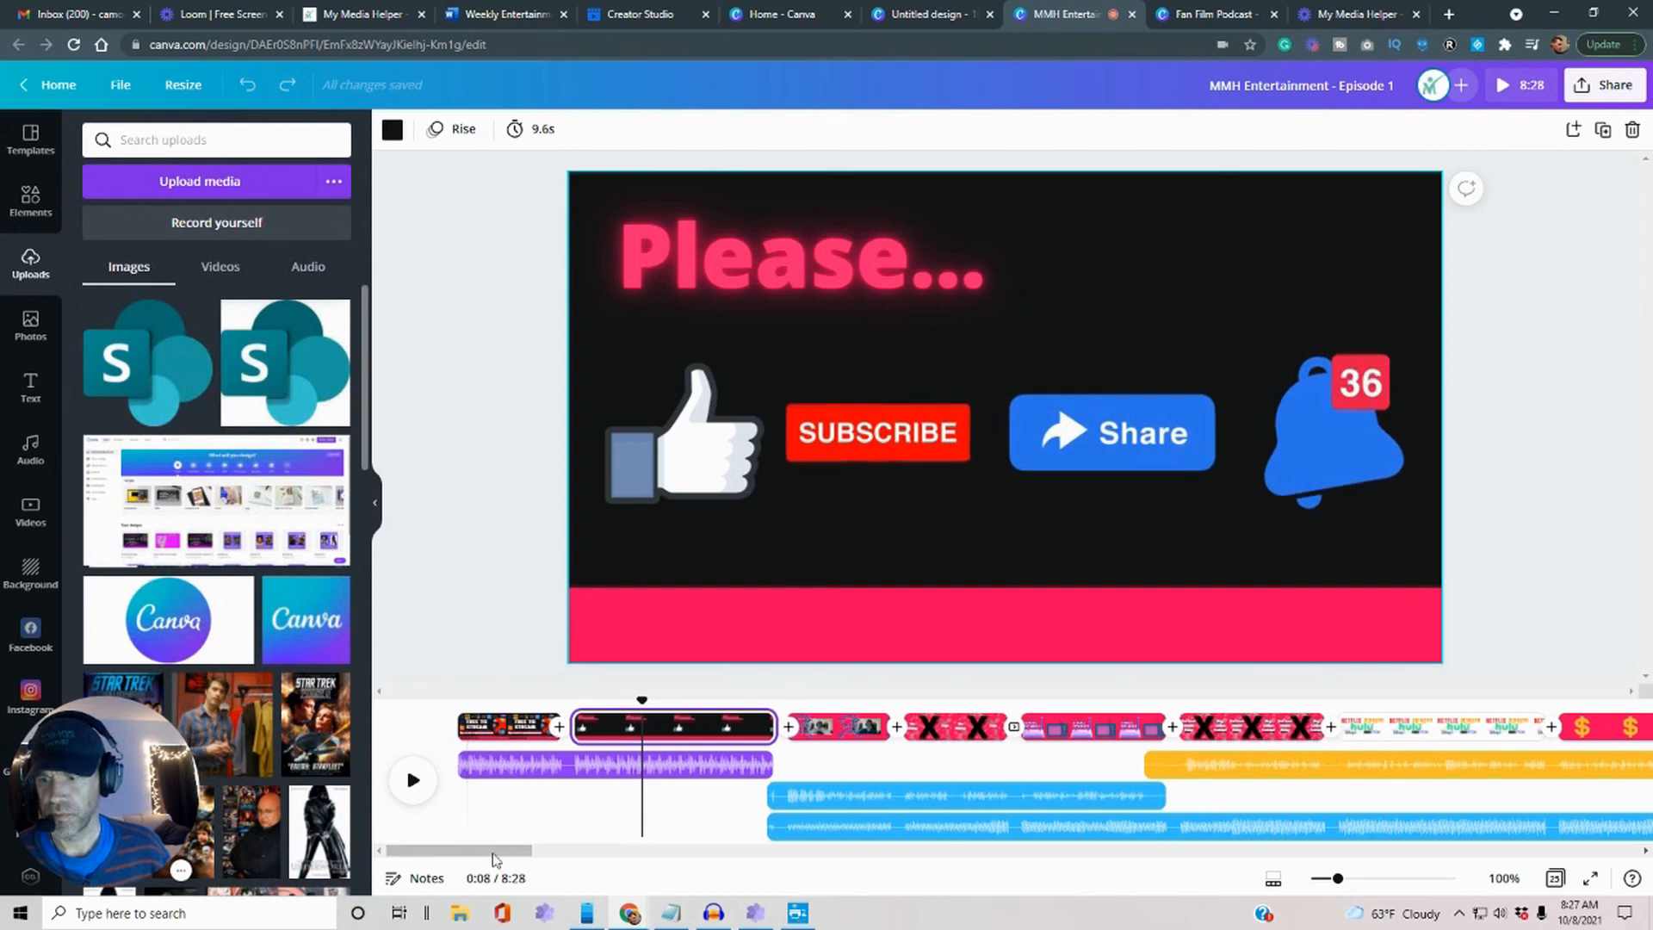
drag(503, 851, 885, 887)
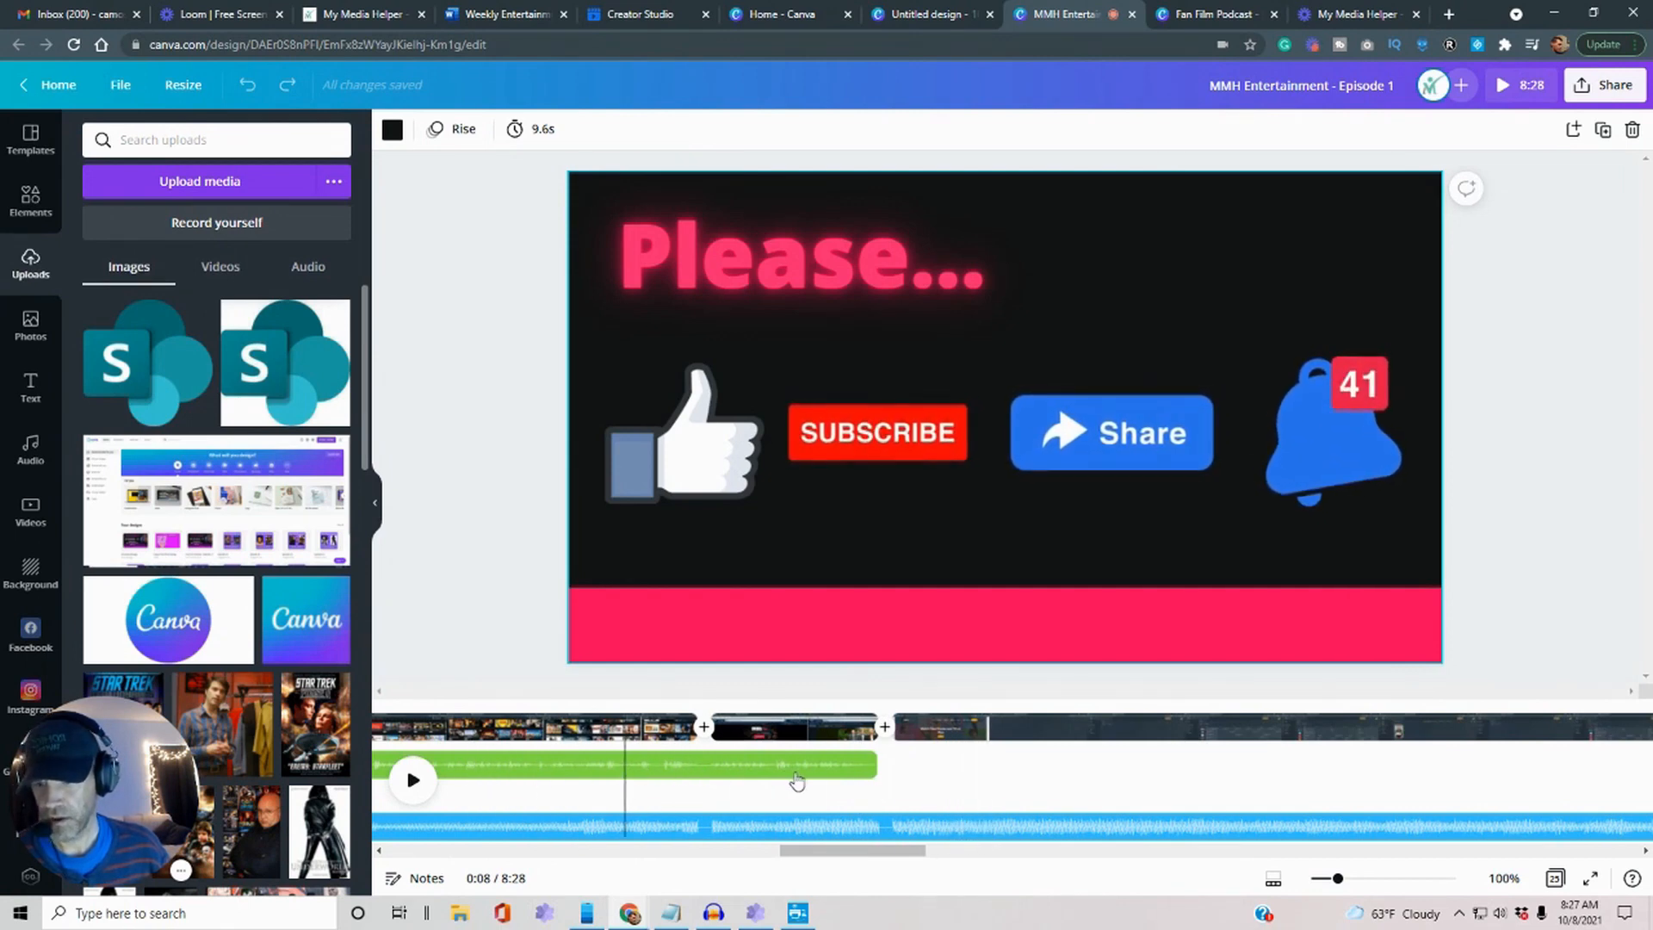
click(312, 268)
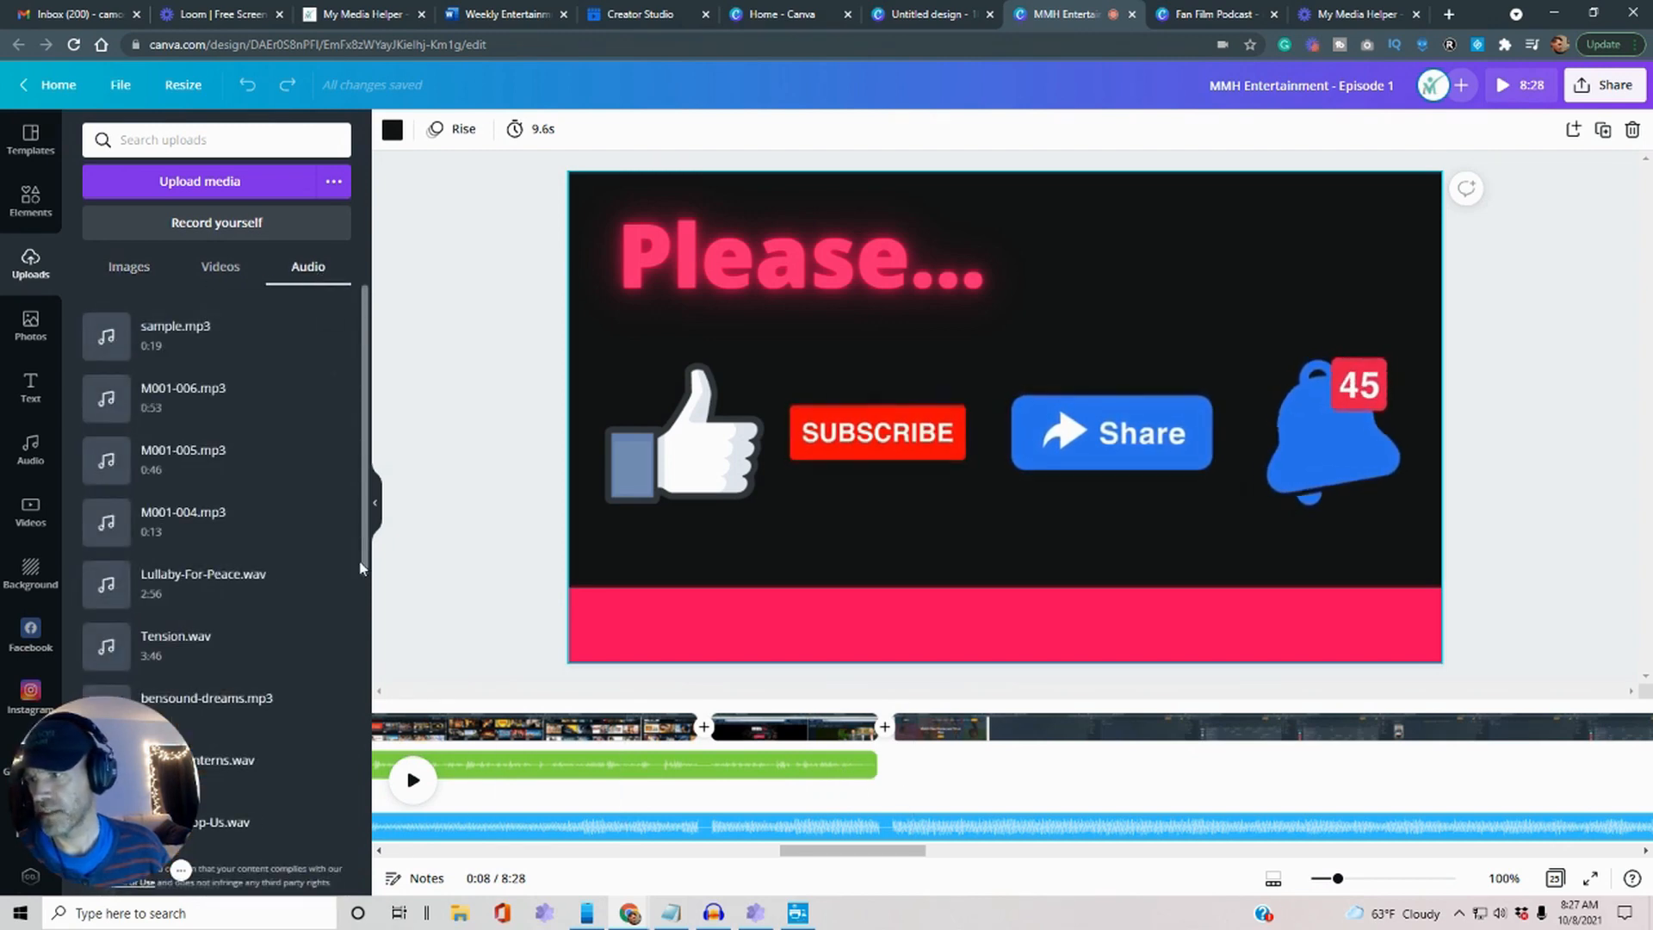
mouse_move(334, 535)
mouse_move(195, 349)
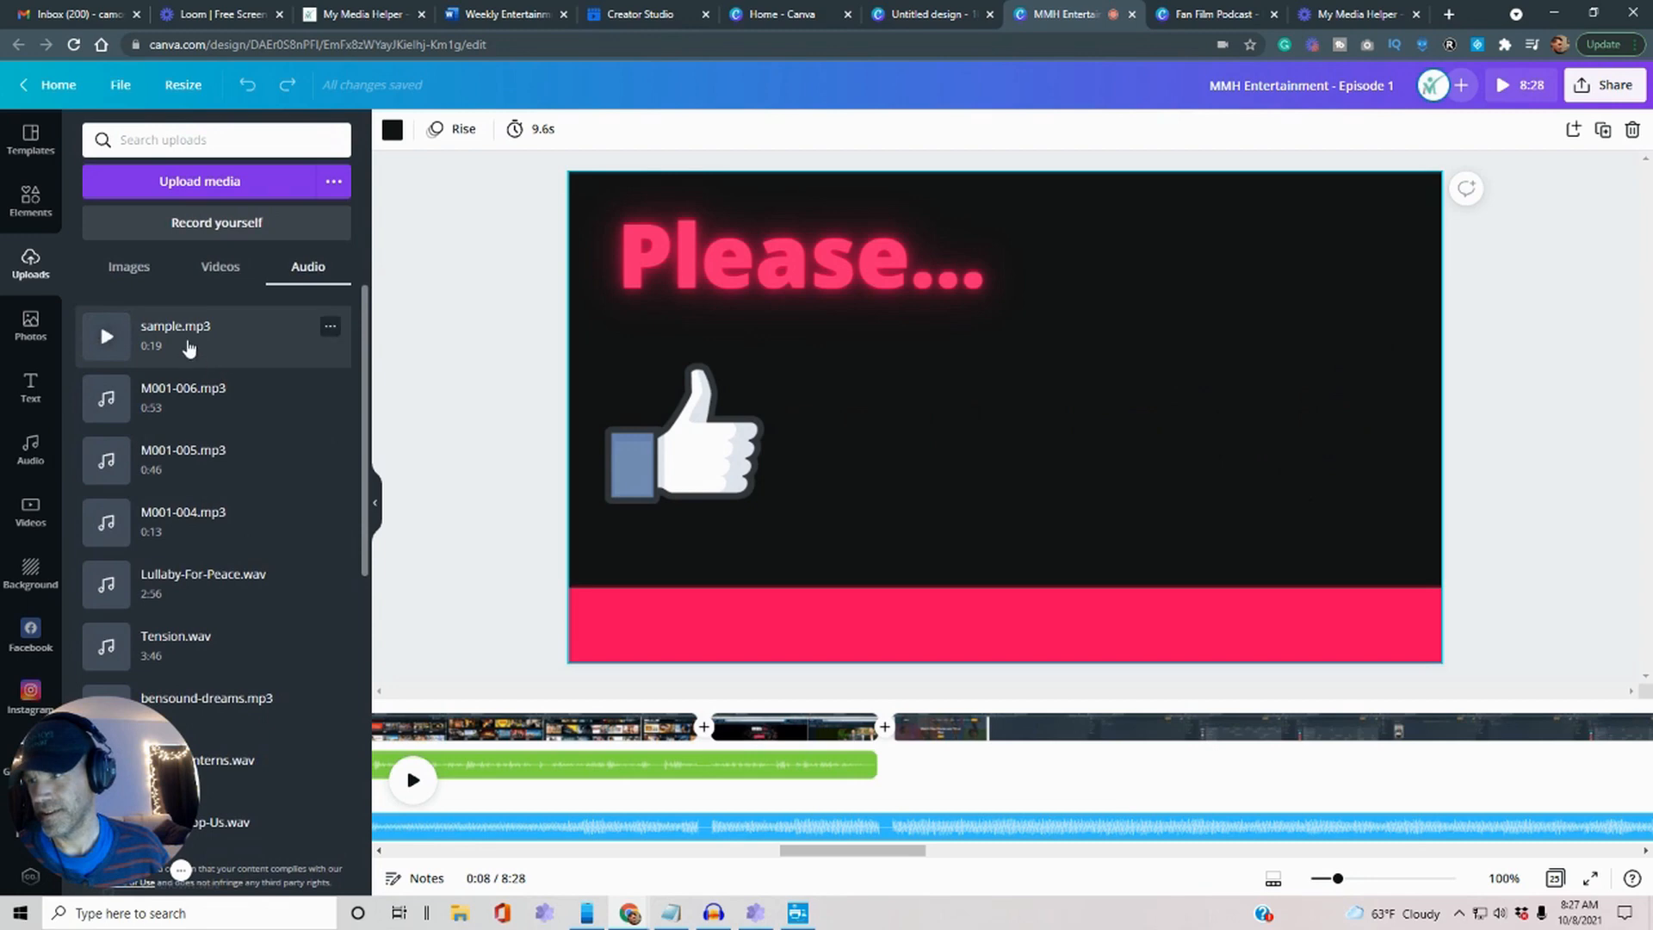
drag(168, 336, 1045, 767)
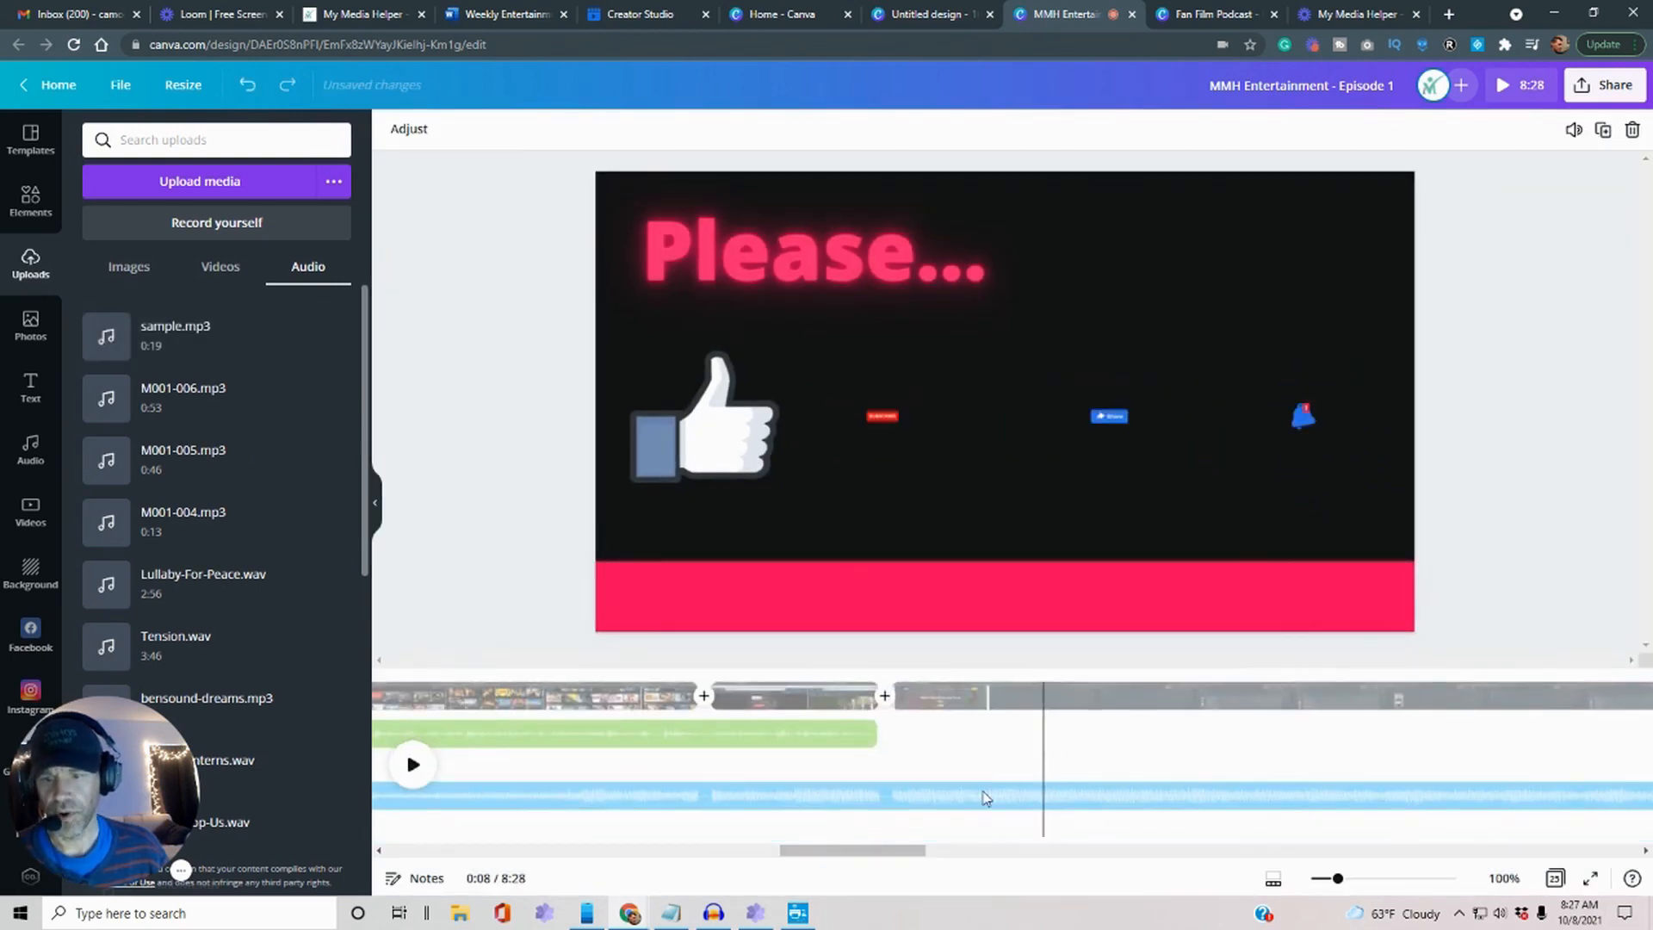
drag(876, 856, 423, 857)
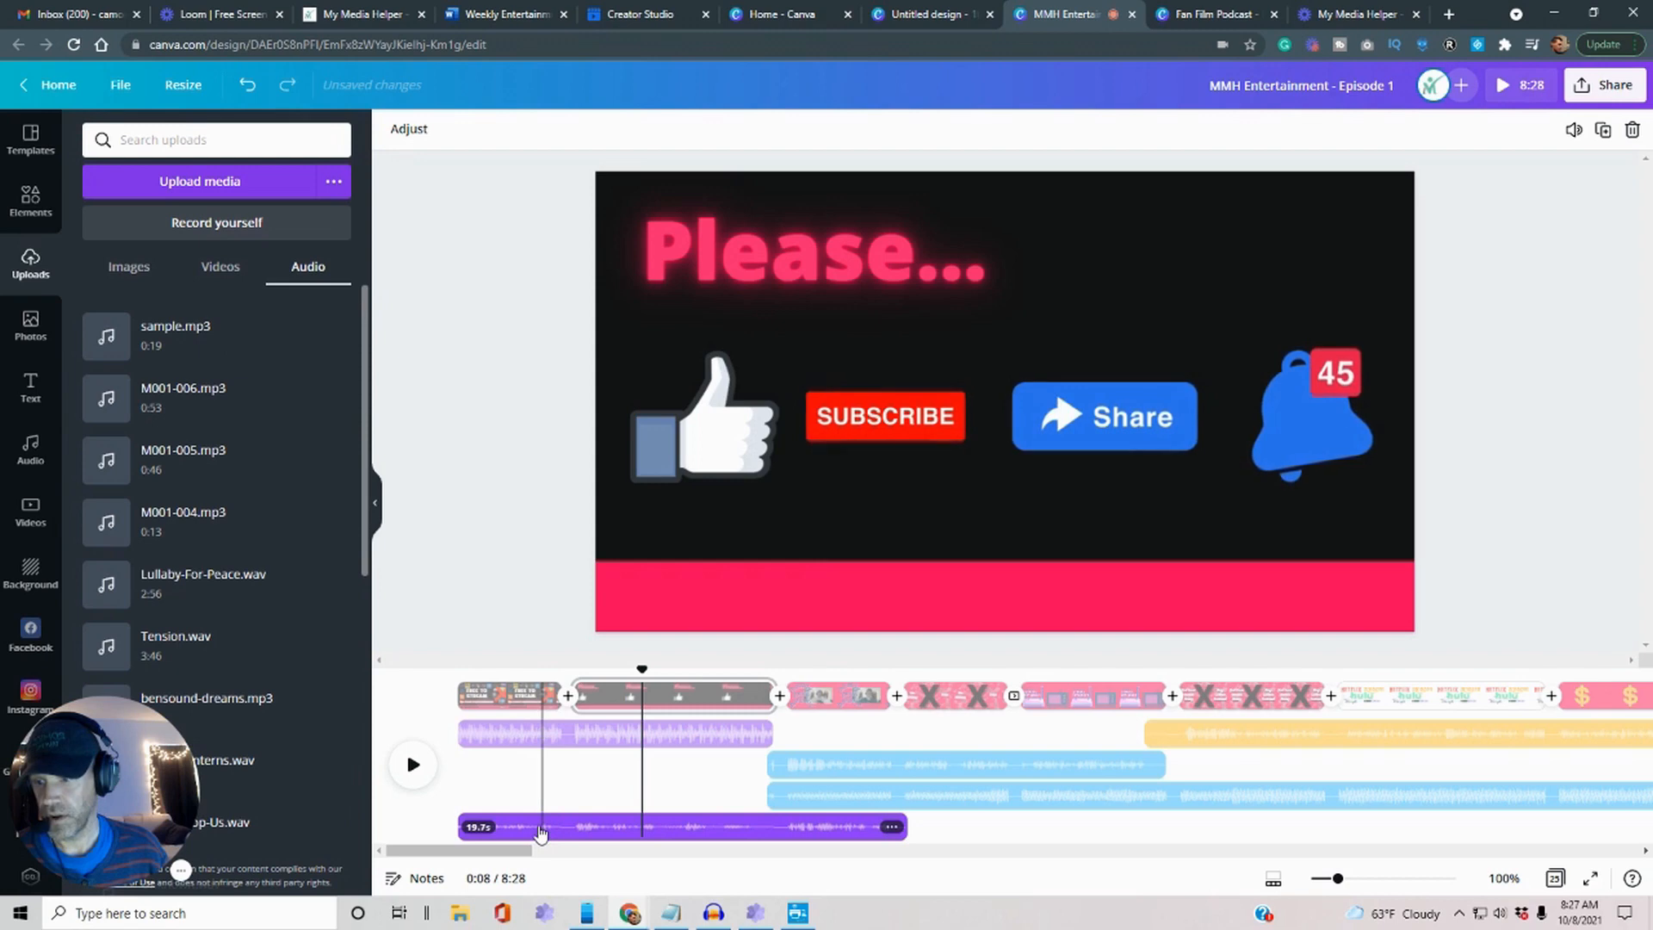
drag(541, 830, 1477, 739)
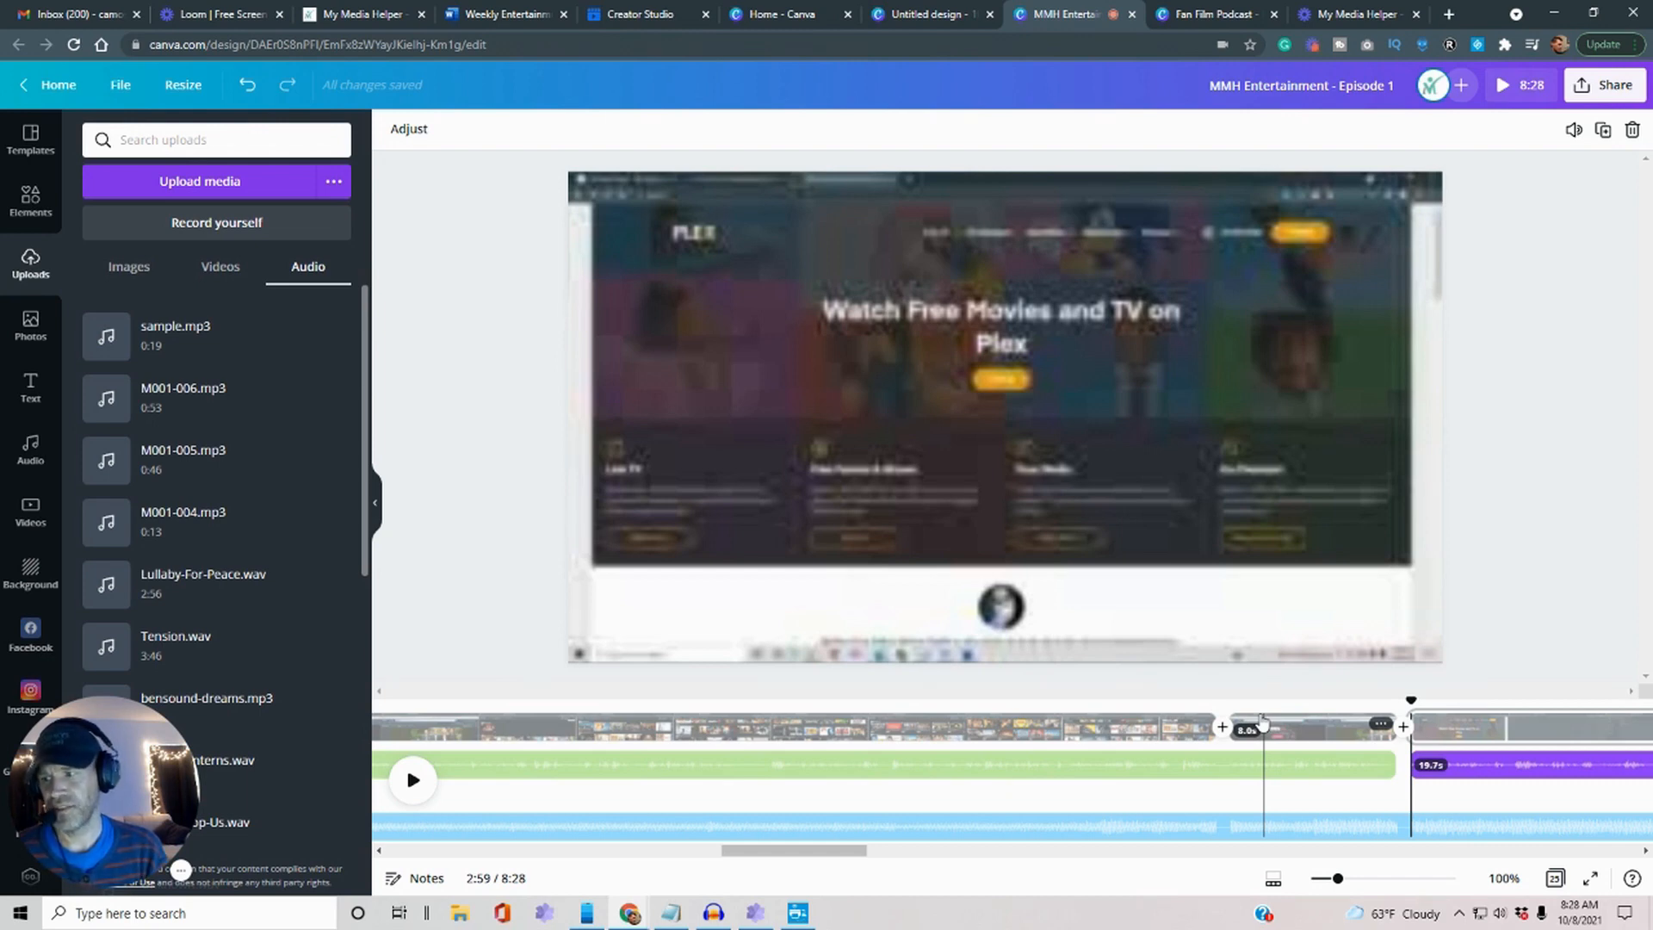
Nudge the narration clip's timeline position, then bring Pinnacle Studio forward.
drag(758, 852, 497, 878)
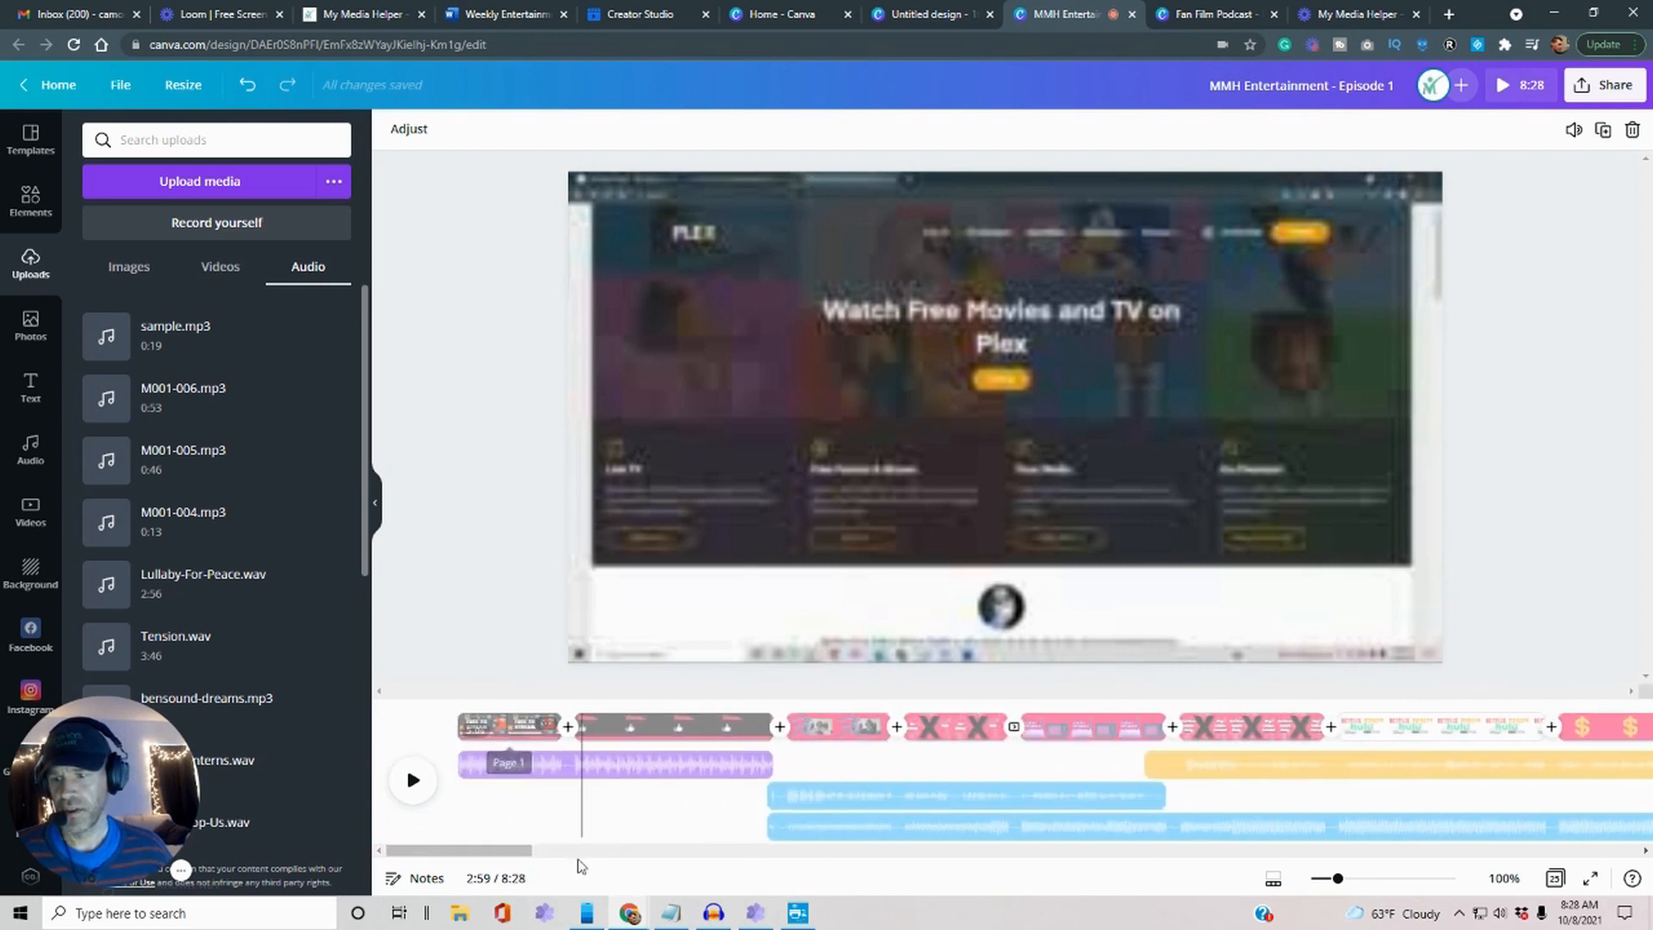
click(755, 913)
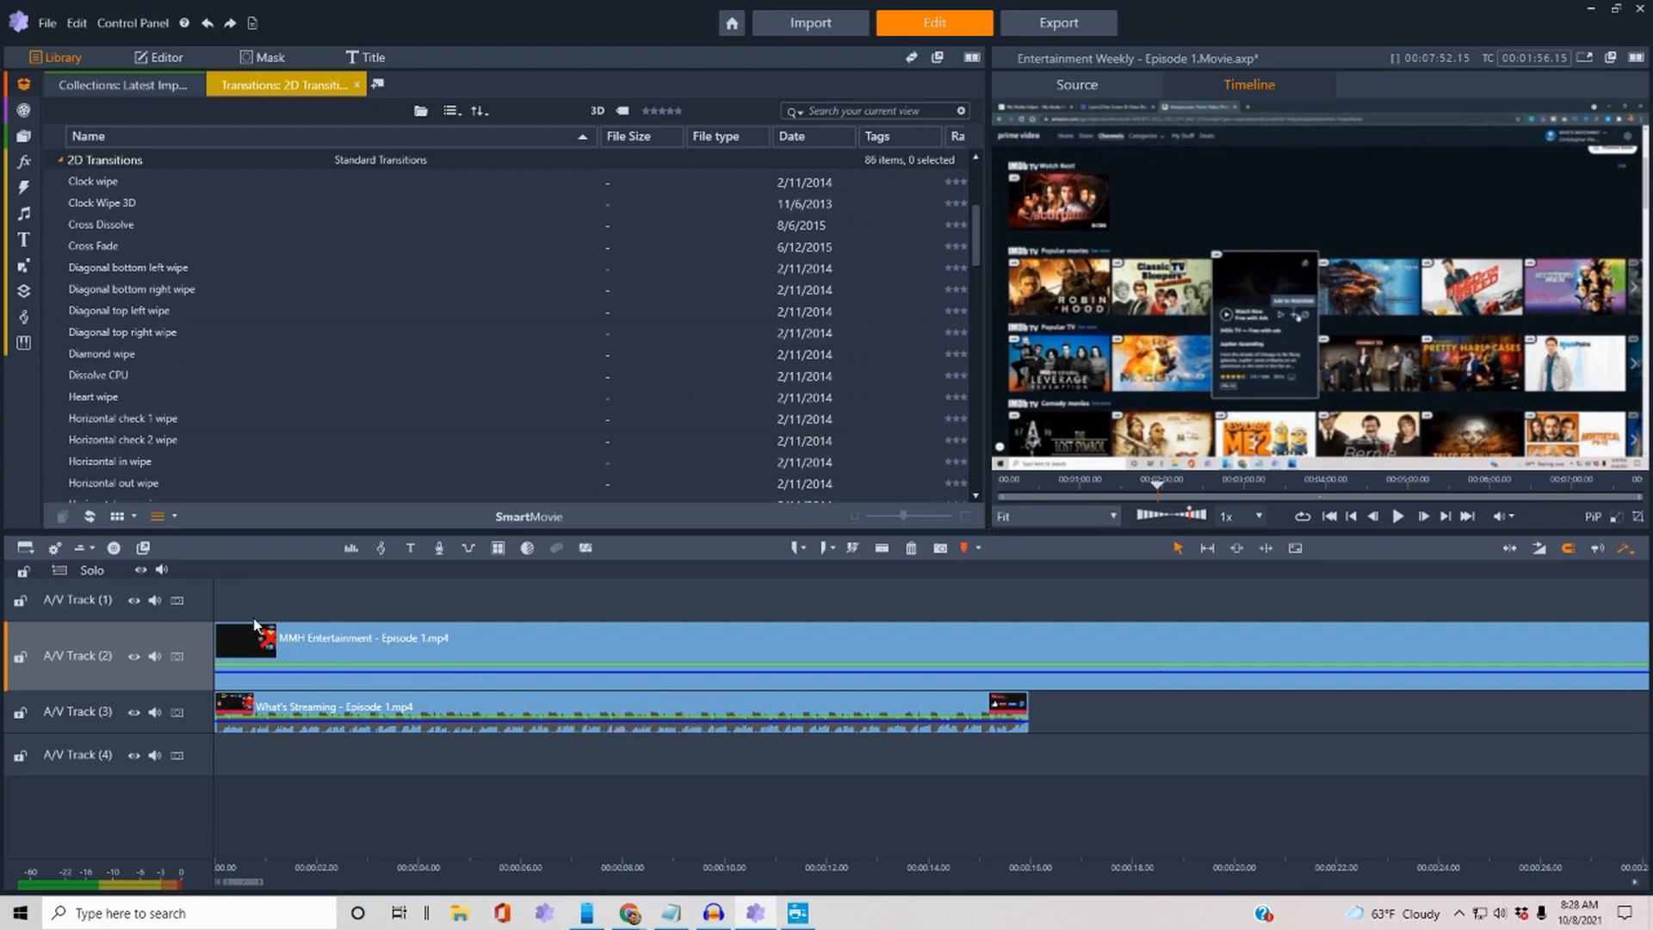
Put Loom (26).mp4 on A/V Track 1 and Loom (25).mp4 on A/V Track 4, then return to Canva.
click(24, 136)
click(173, 145)
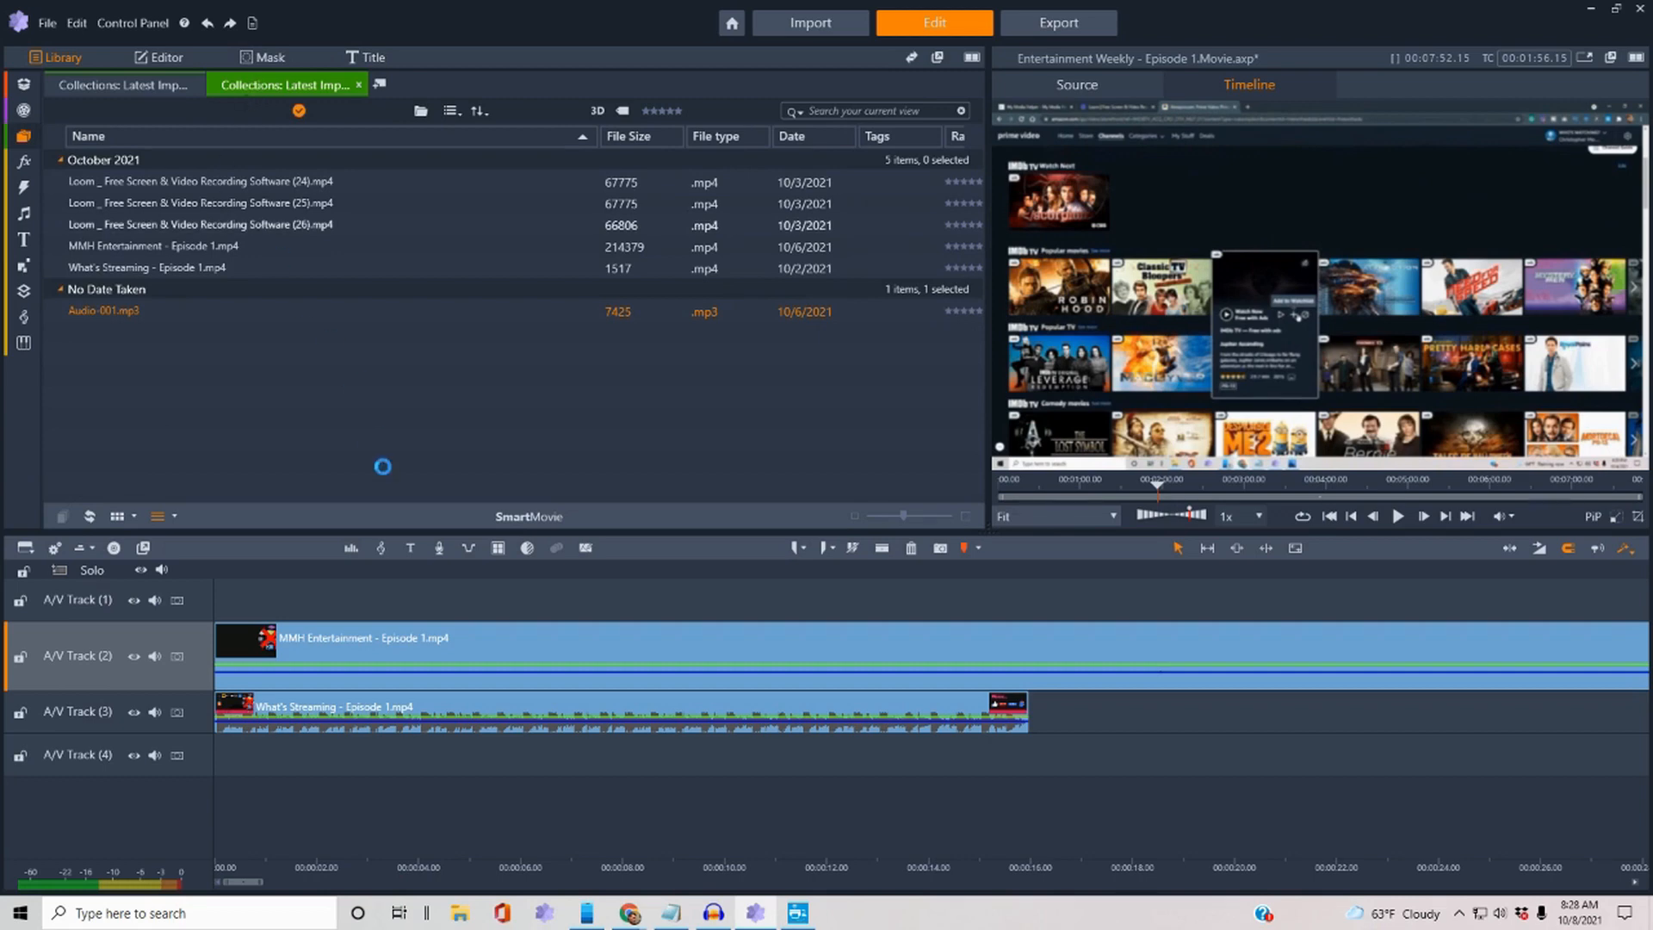
drag(336, 609, 338, 610)
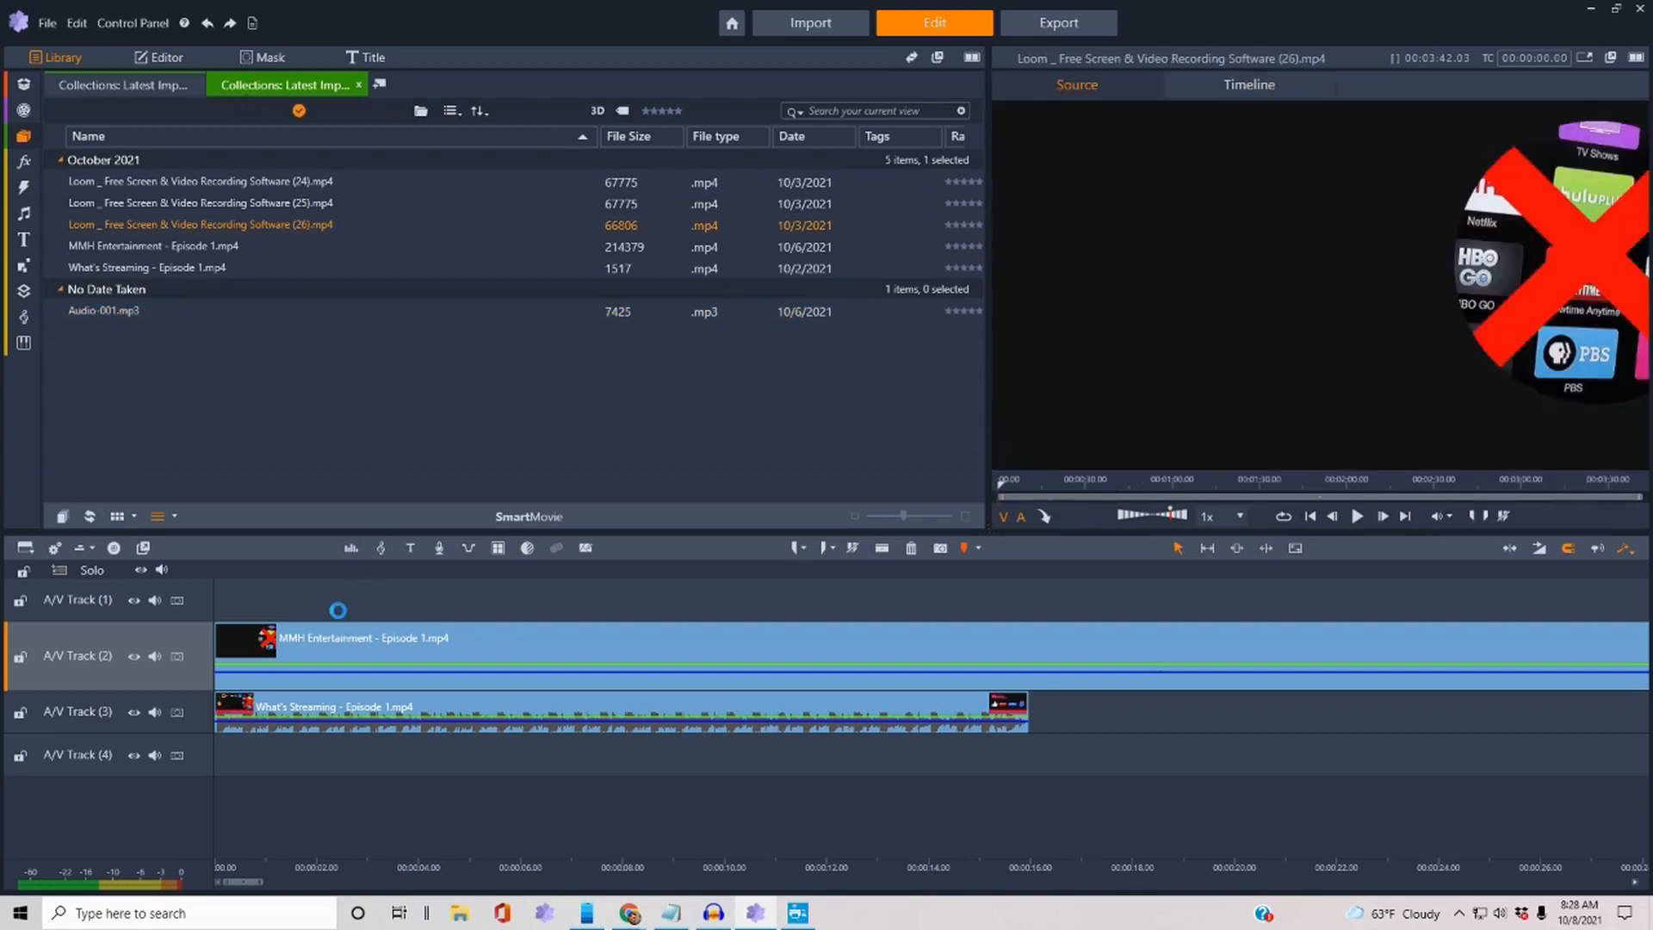
drag(215, 204, 479, 756)
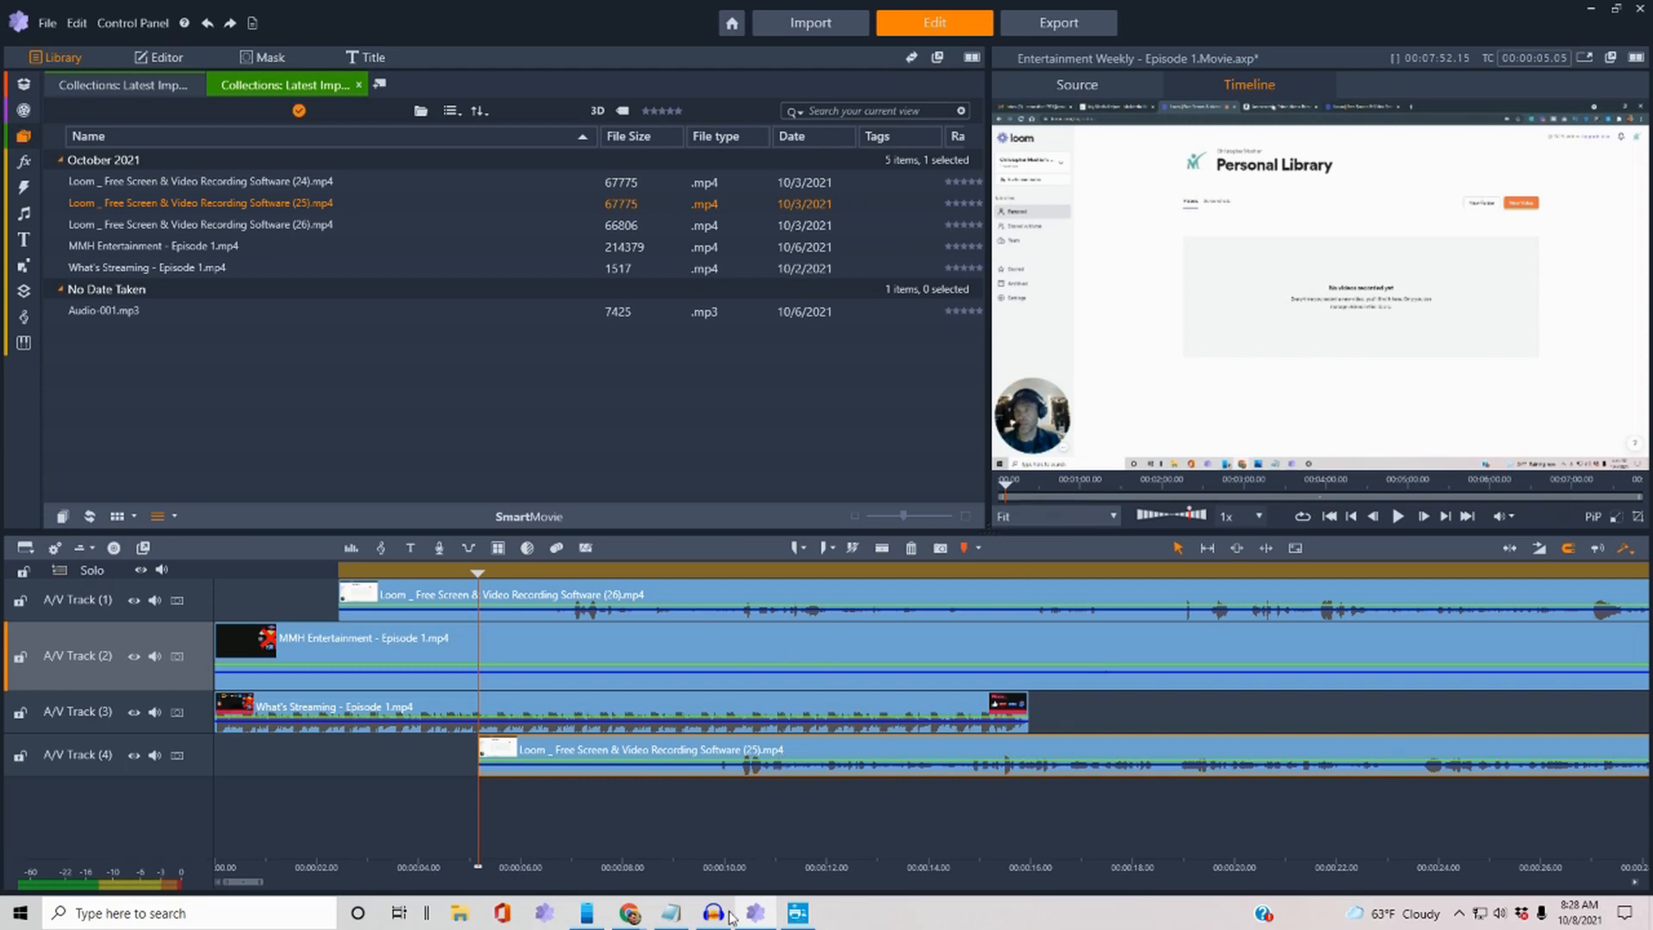
mouse_move(670, 917)
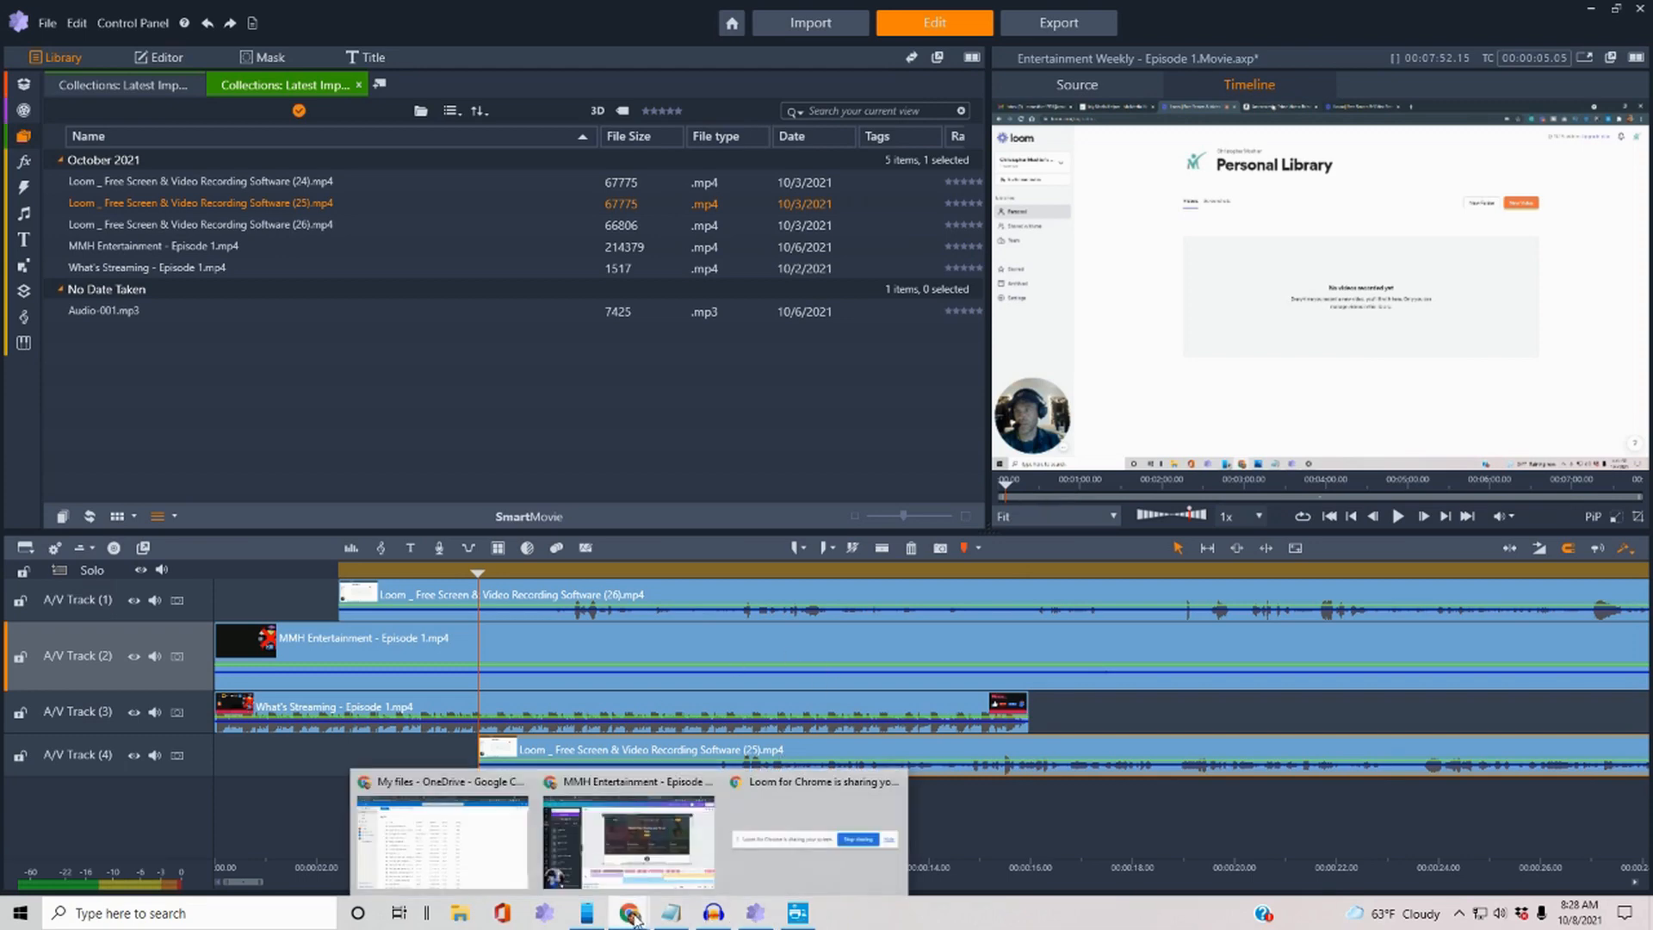
click(657, 861)
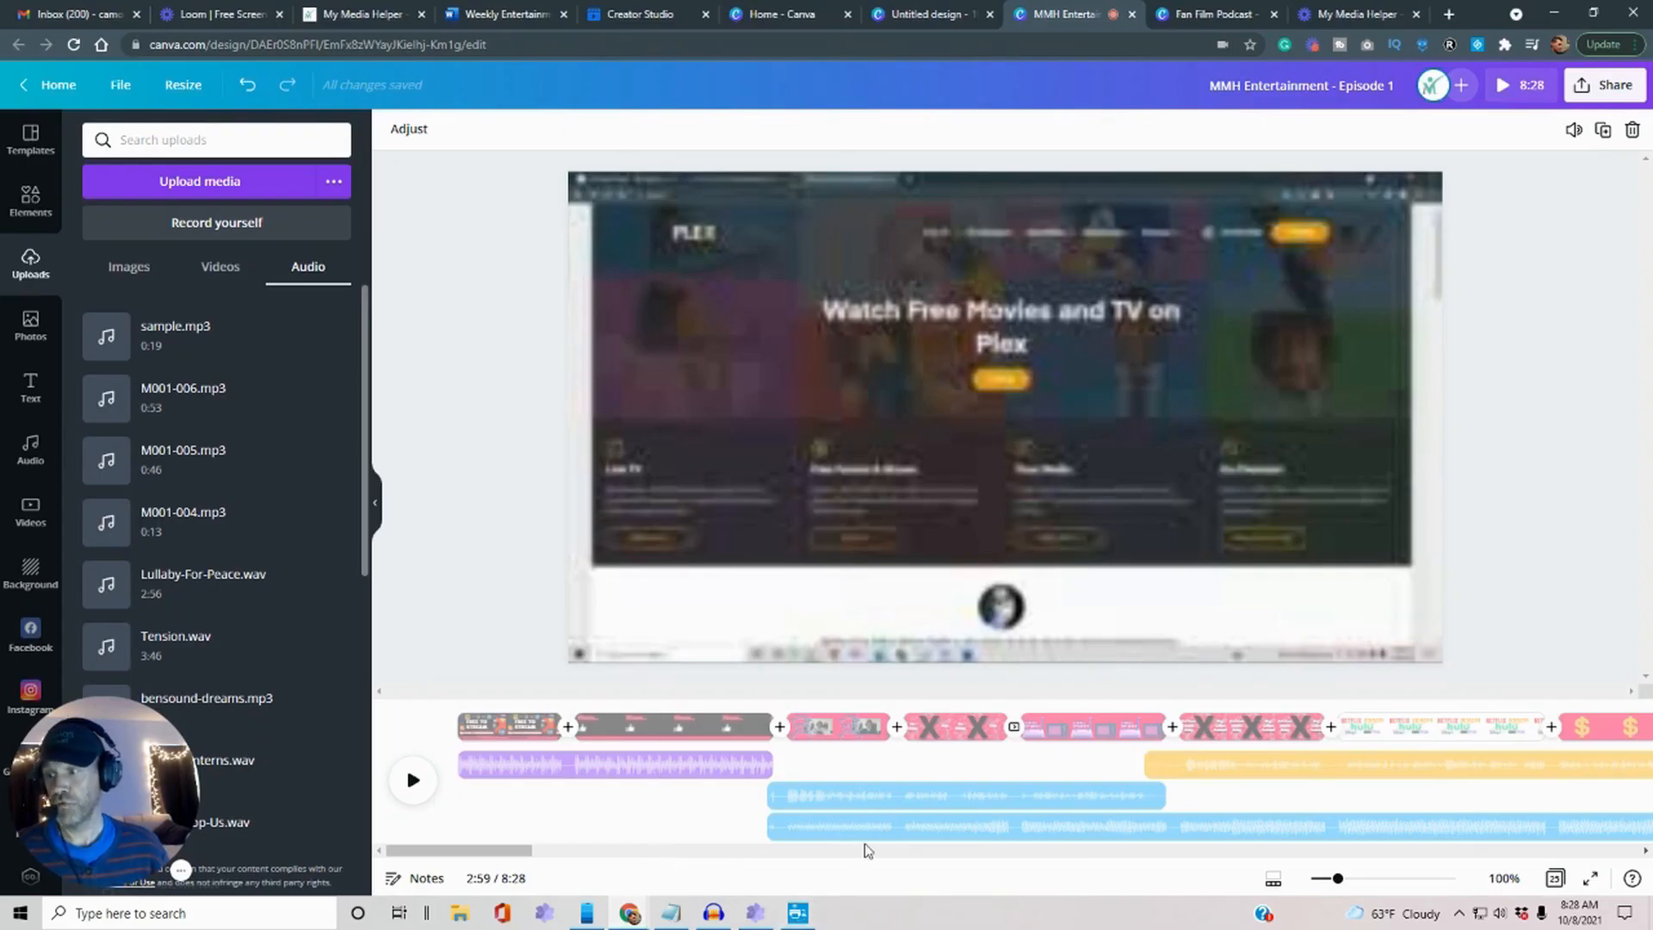